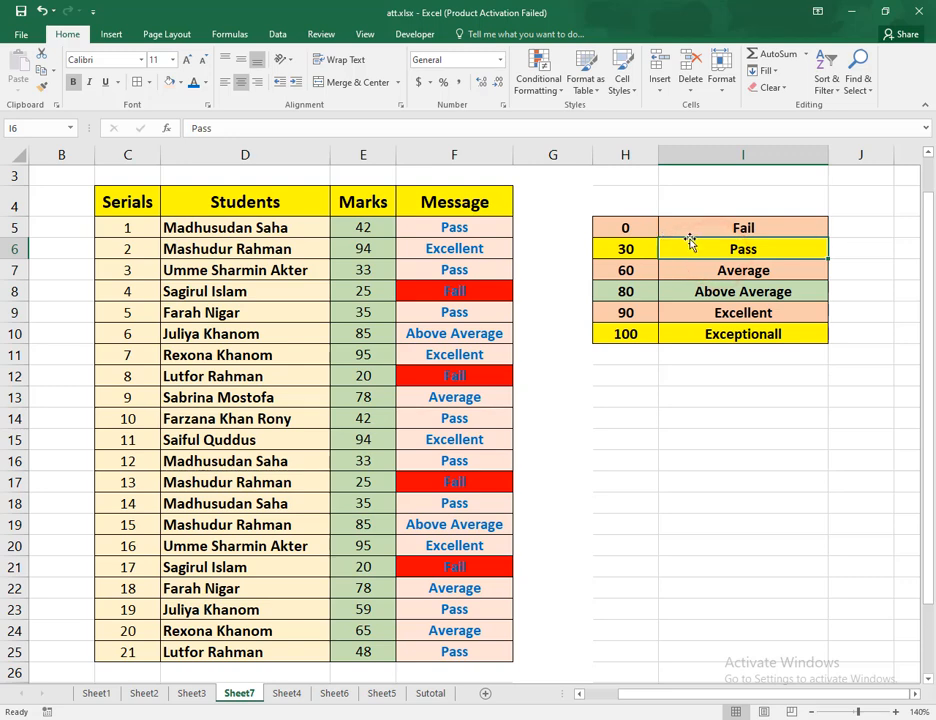
Examine the grade thresholds in H5:I10, the student and marks columns, and the existing formula in the Message column
left_click(631, 229)
left_click_drag(677, 290, 762, 331)
left_click(636, 231)
left_click_drag(636, 231, 654, 334)
left_click(675, 278)
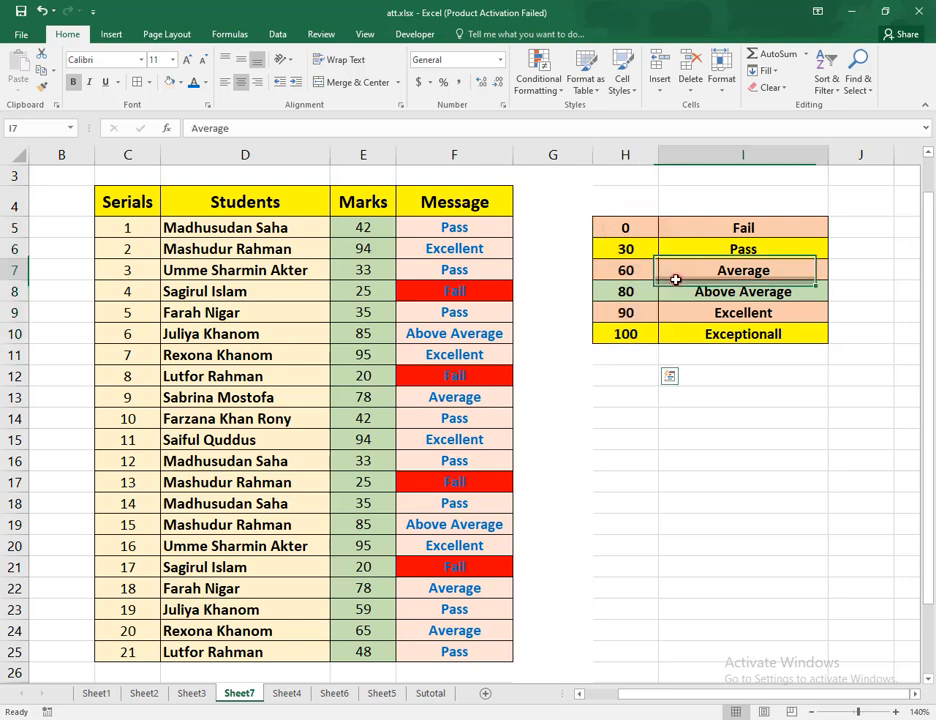
left_click(767, 231)
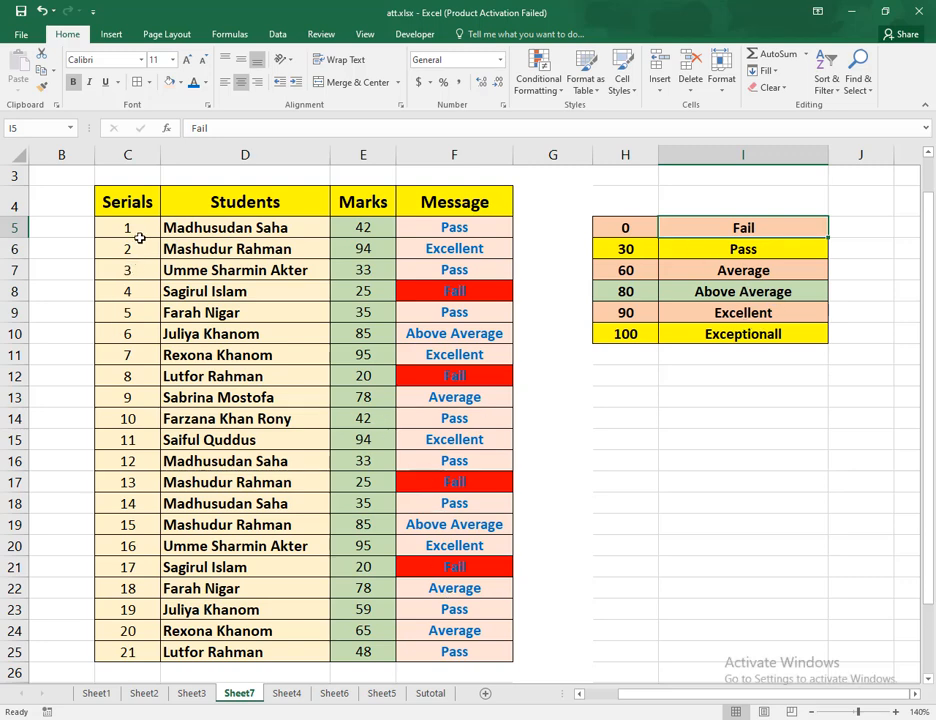
left_click_drag(238, 228, 255, 654)
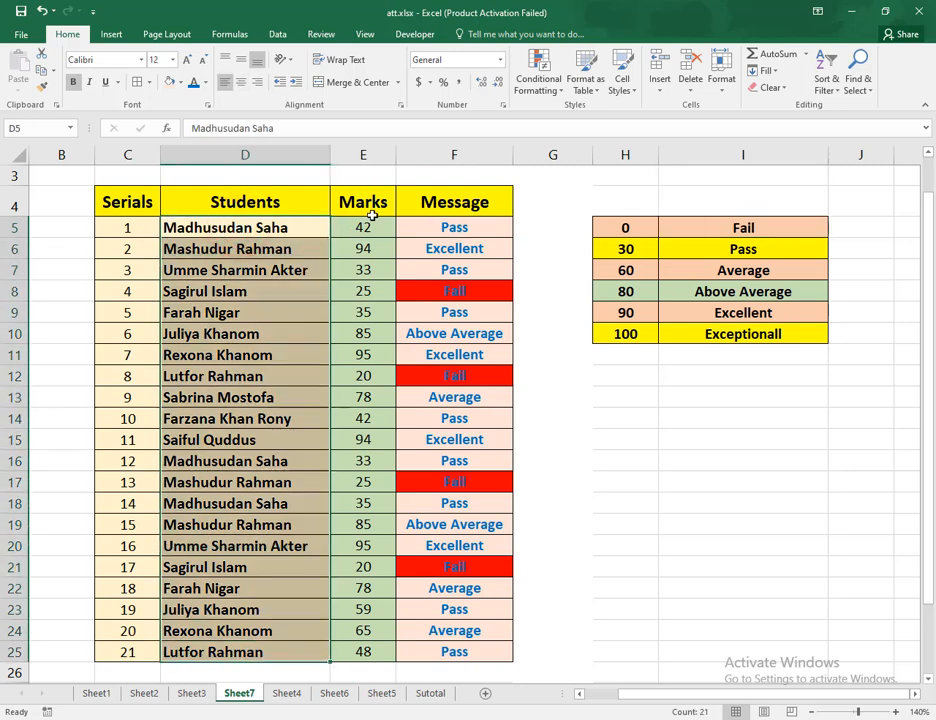
left_click_drag(368, 226, 358, 651)
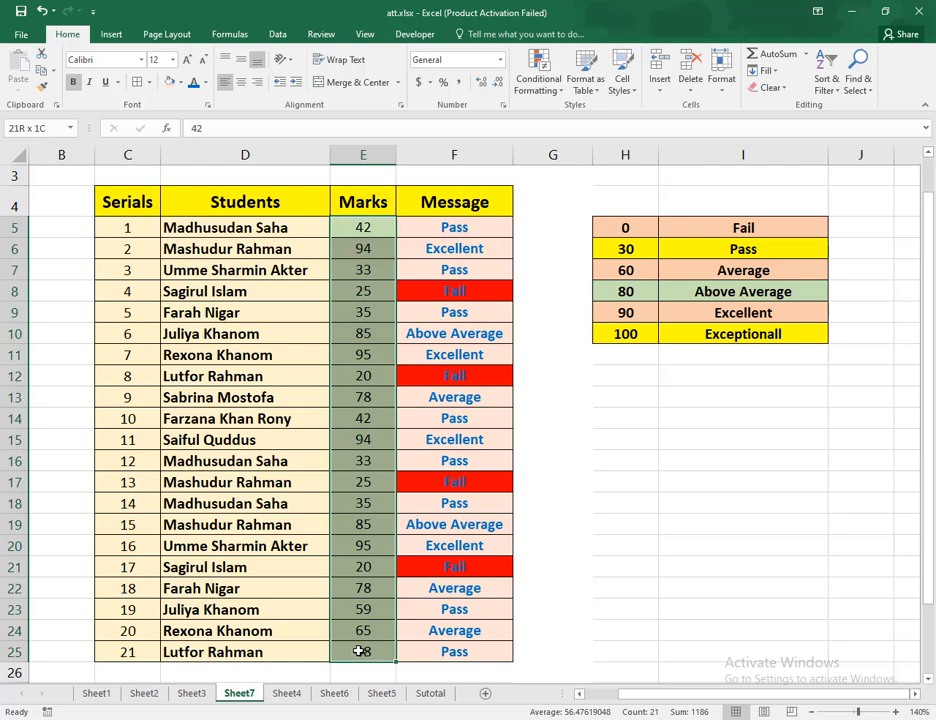
left_click(424, 355)
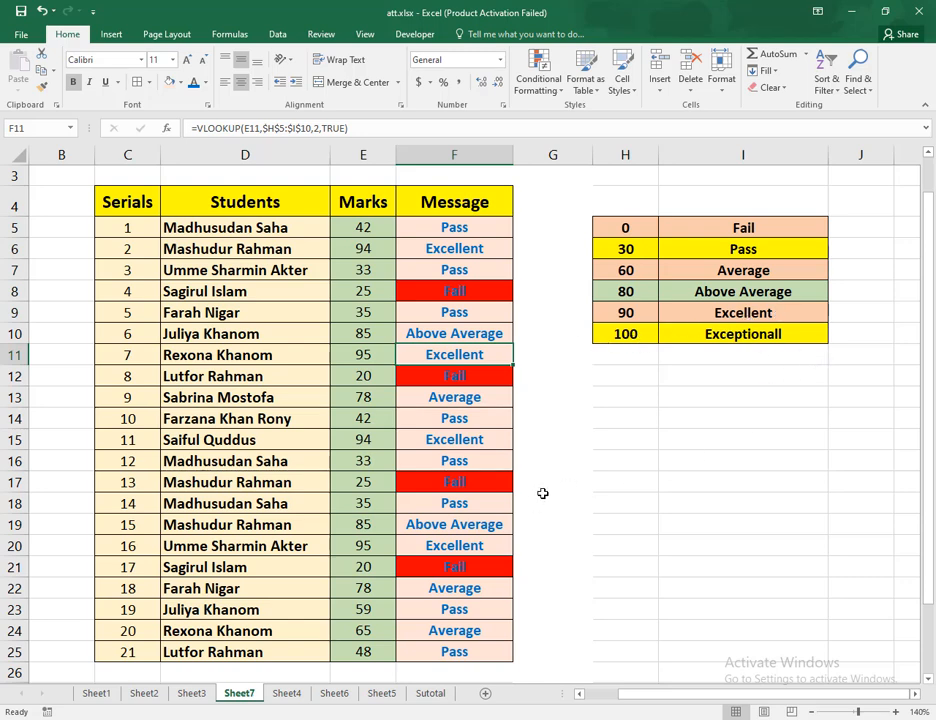
Set the mark for serial 20 in cell E24 to 100
left_click(365, 633)
type("10")
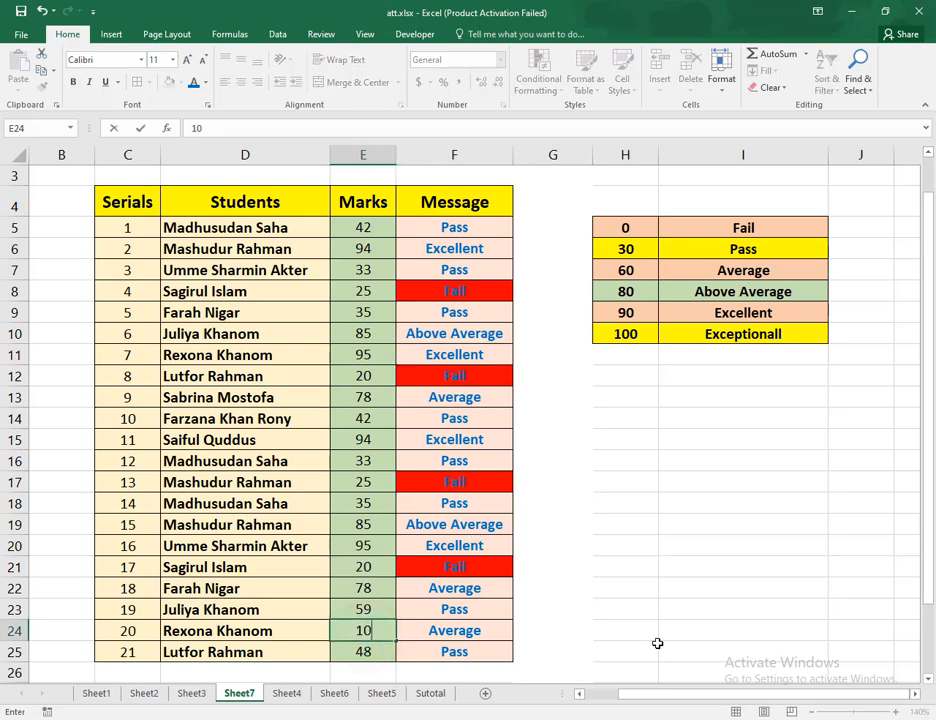
type("0")
key("Return")
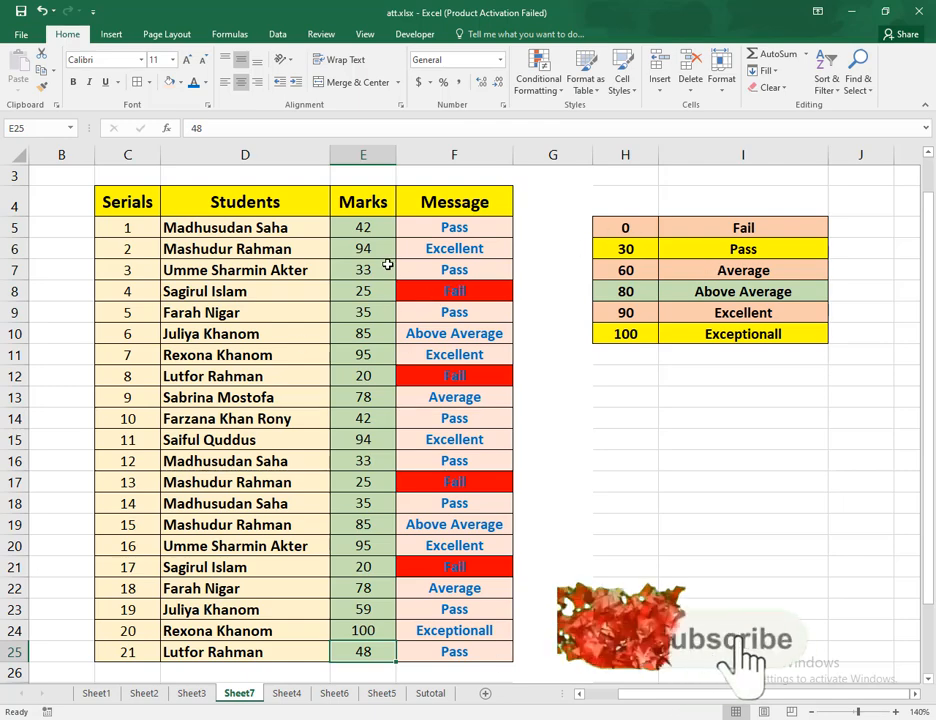
Clear all the results in the Message column, F5:F25
left_click_drag(443, 233, 491, 652)
key("Delete")
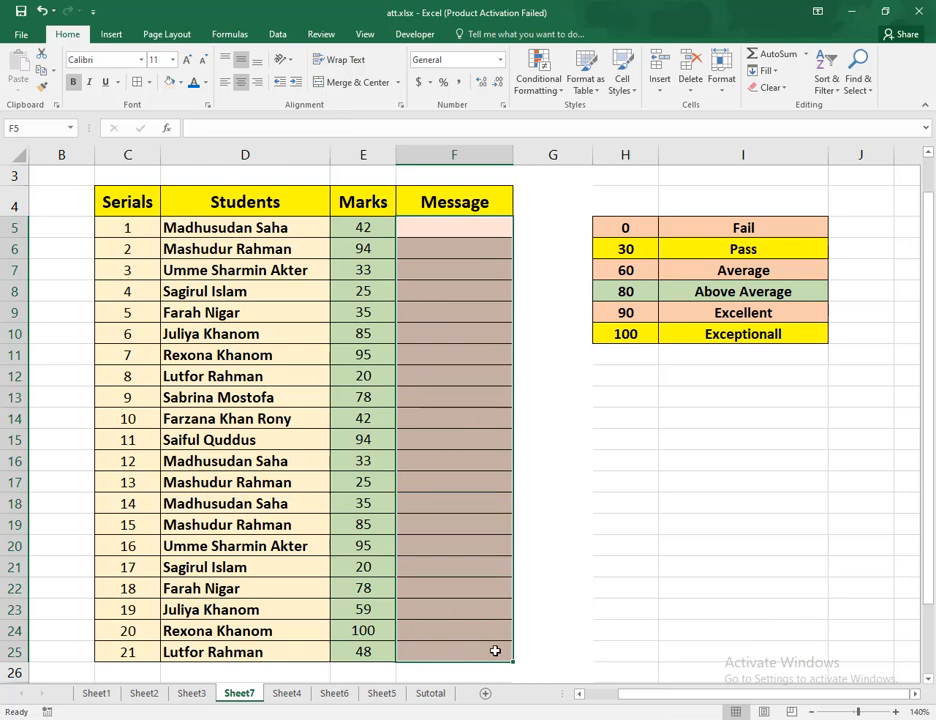
left_click(565, 361)
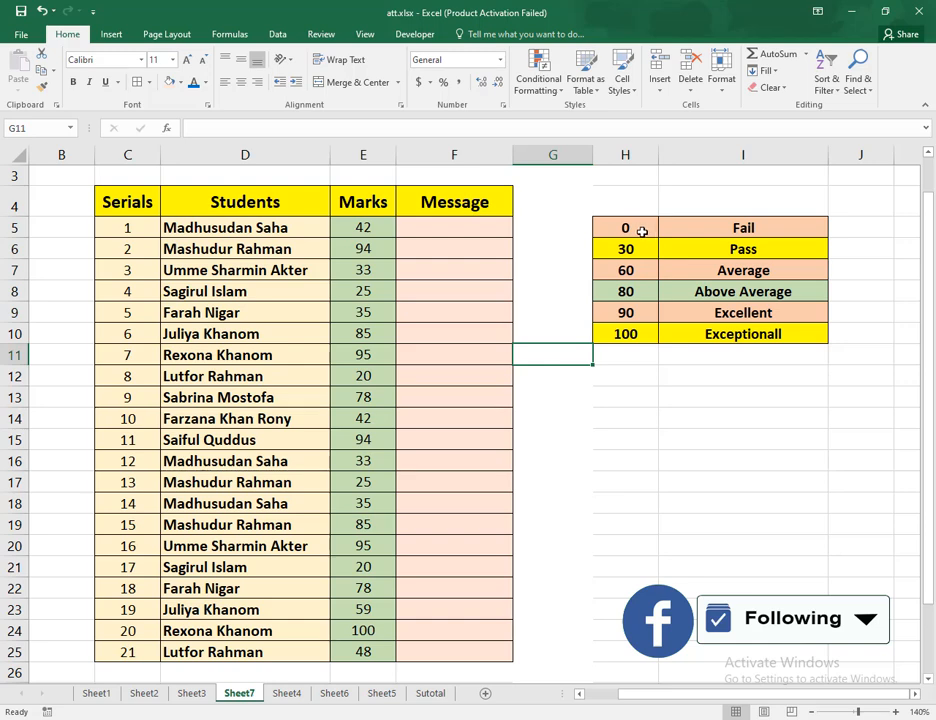
Review the mark thresholds and their messages in the grading table H5:I10
left_click_drag(642, 231, 652, 334)
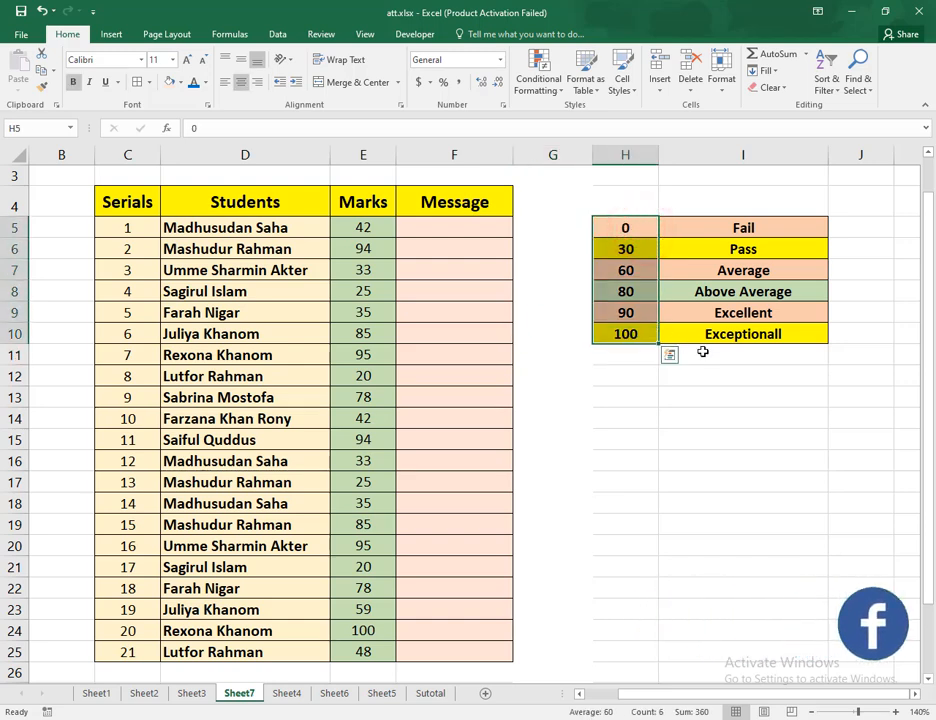
left_click(700, 287)
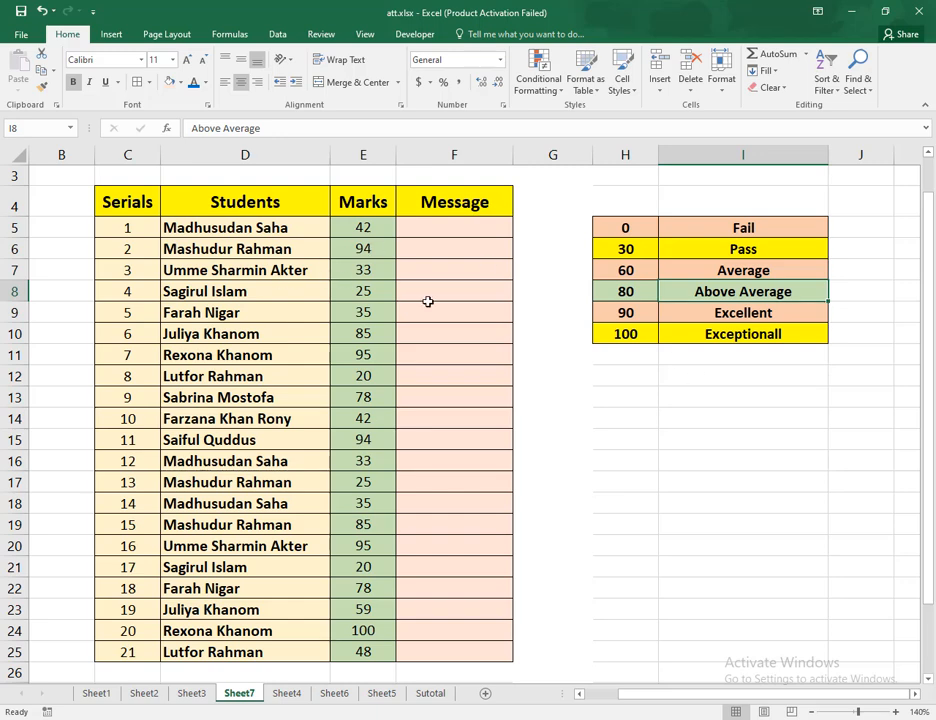
left_click(423, 229)
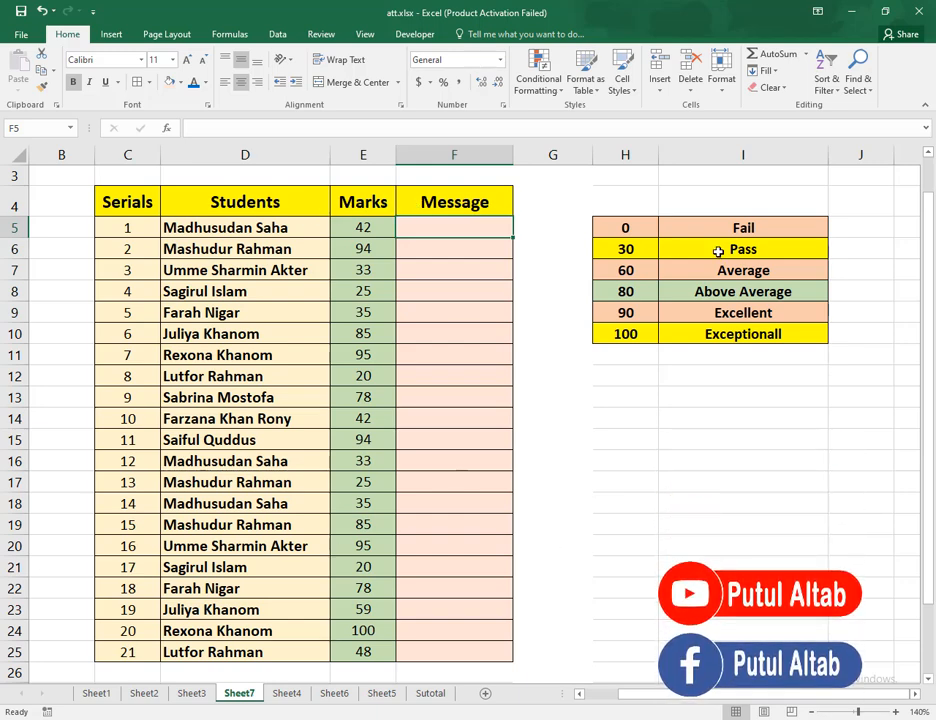
left_click(783, 237)
left_click_drag(645, 228, 722, 328)
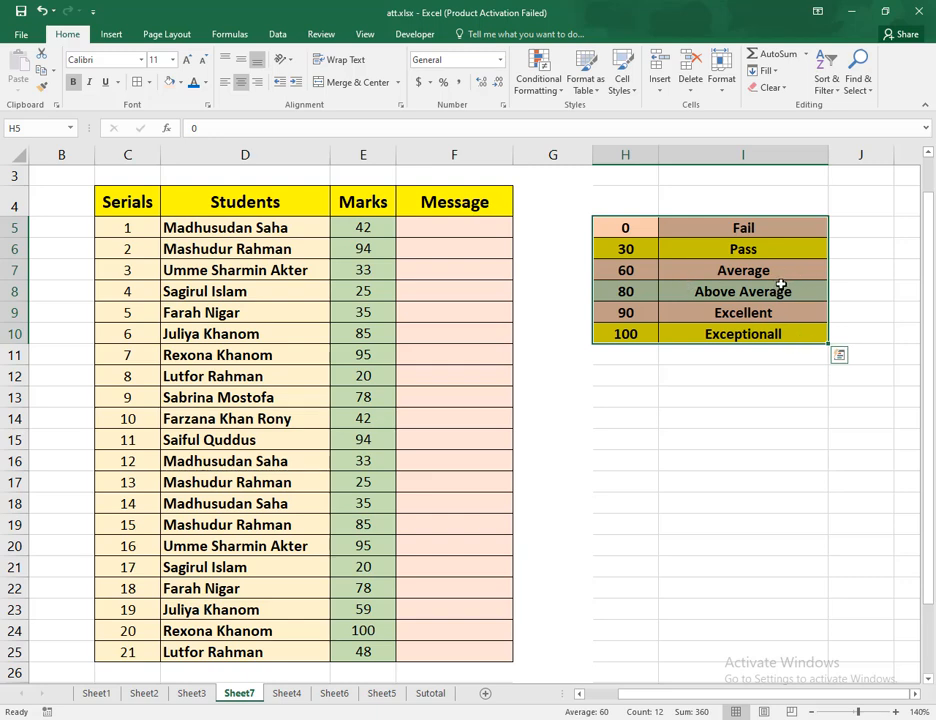
left_click(781, 290)
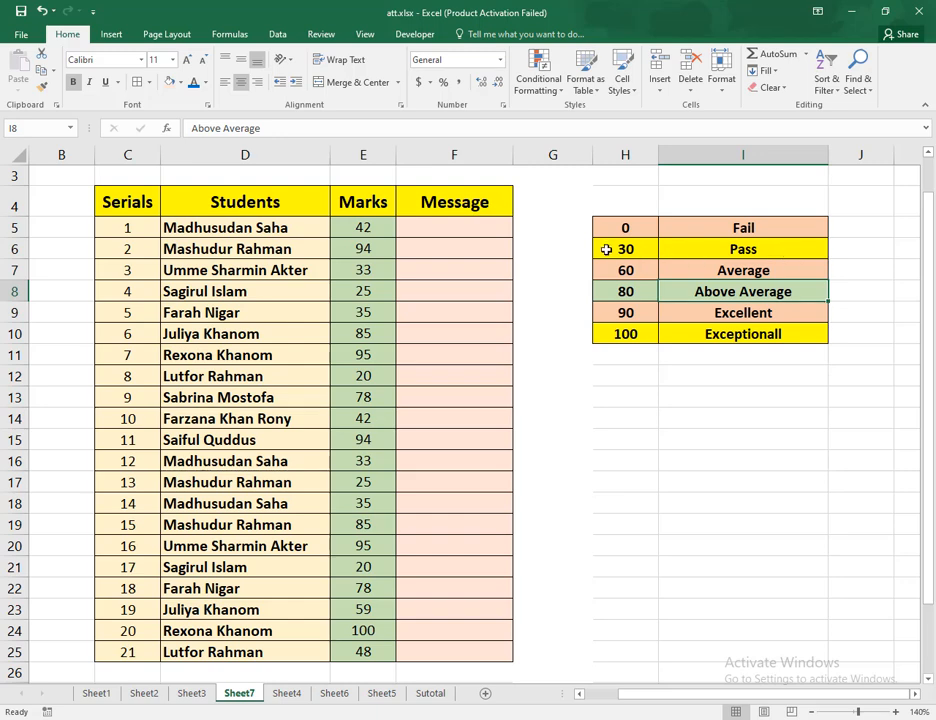
Start a VLOOKUP formula in F5 with E5 as the lookup value and the absolute range $H$5:$I$10 as the table array
left_click(461, 232)
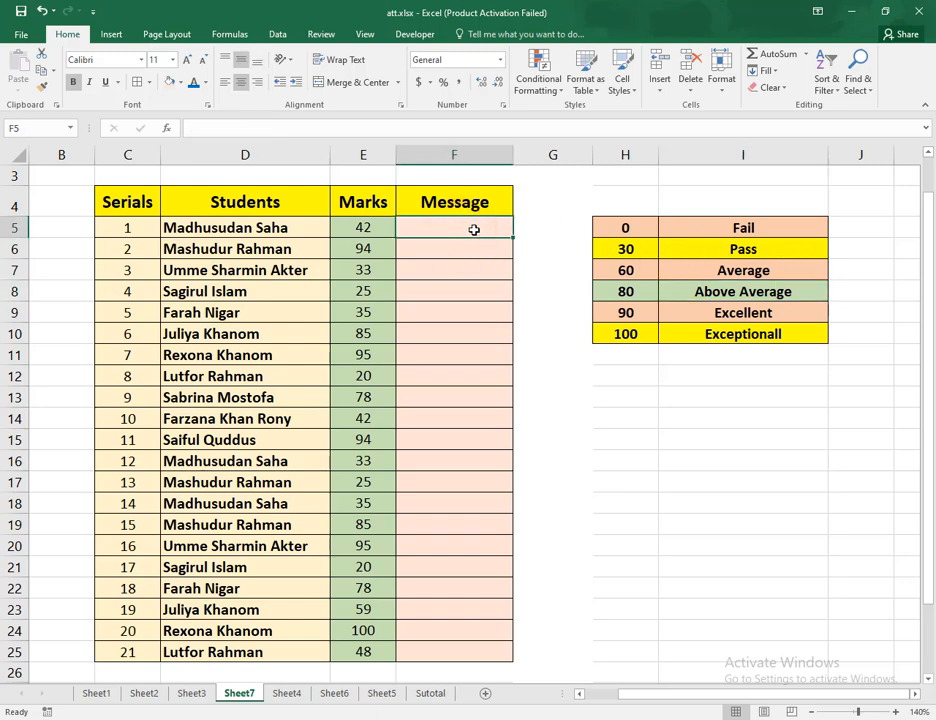
type("=")
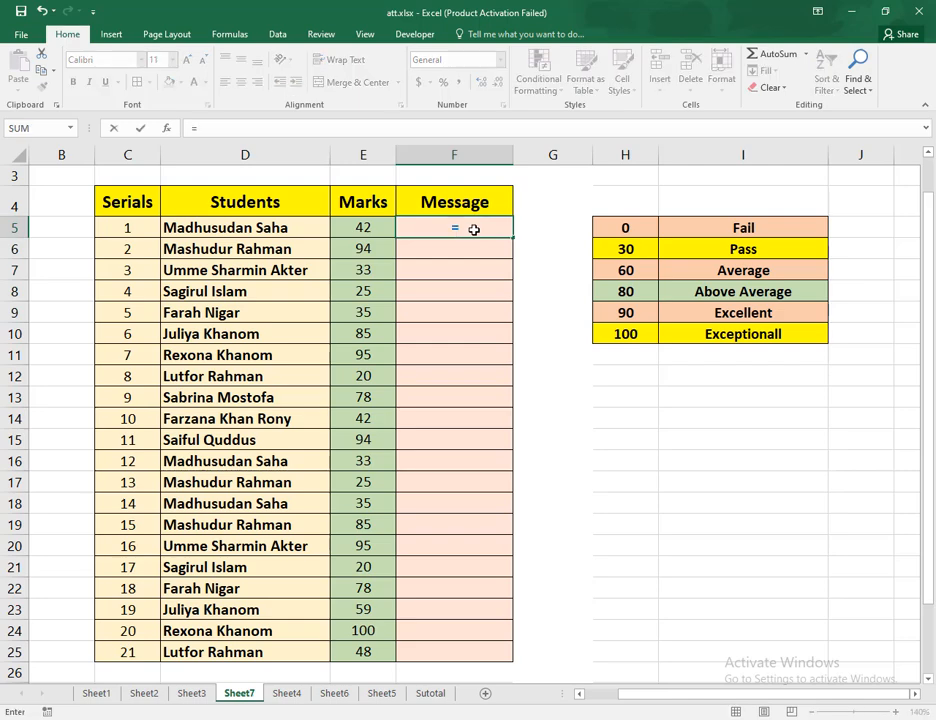
type("v")
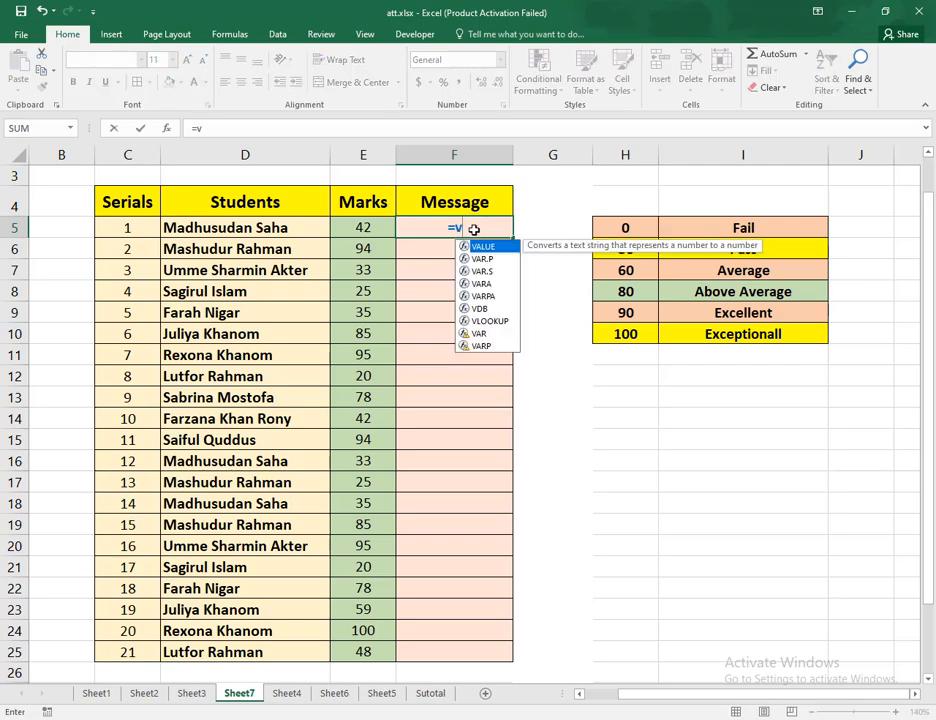
type("l")
key("Tab")
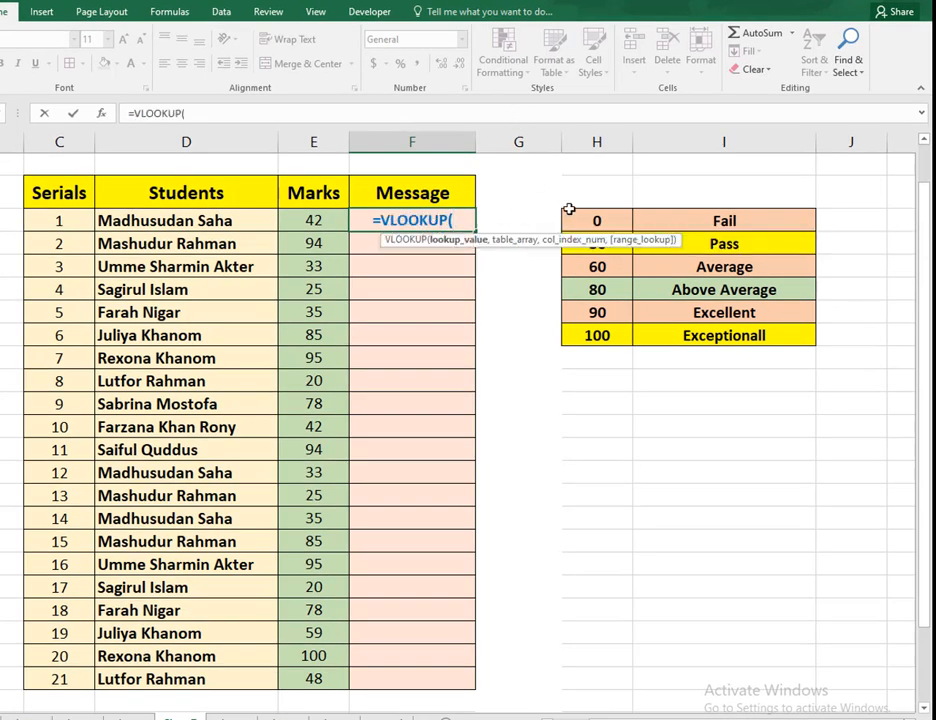
left_click(320, 219)
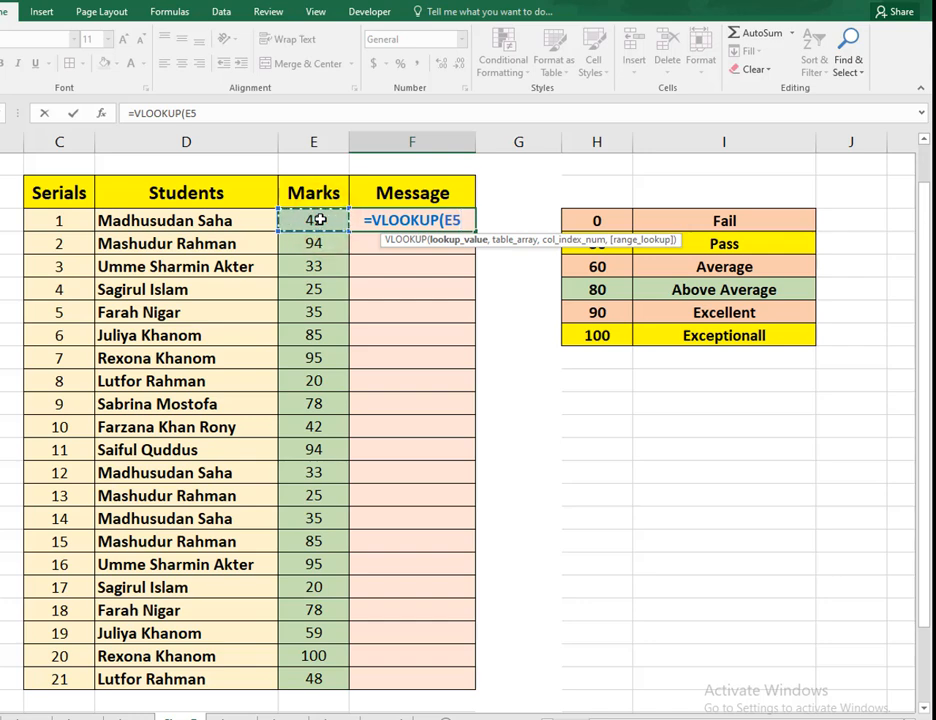
type(",")
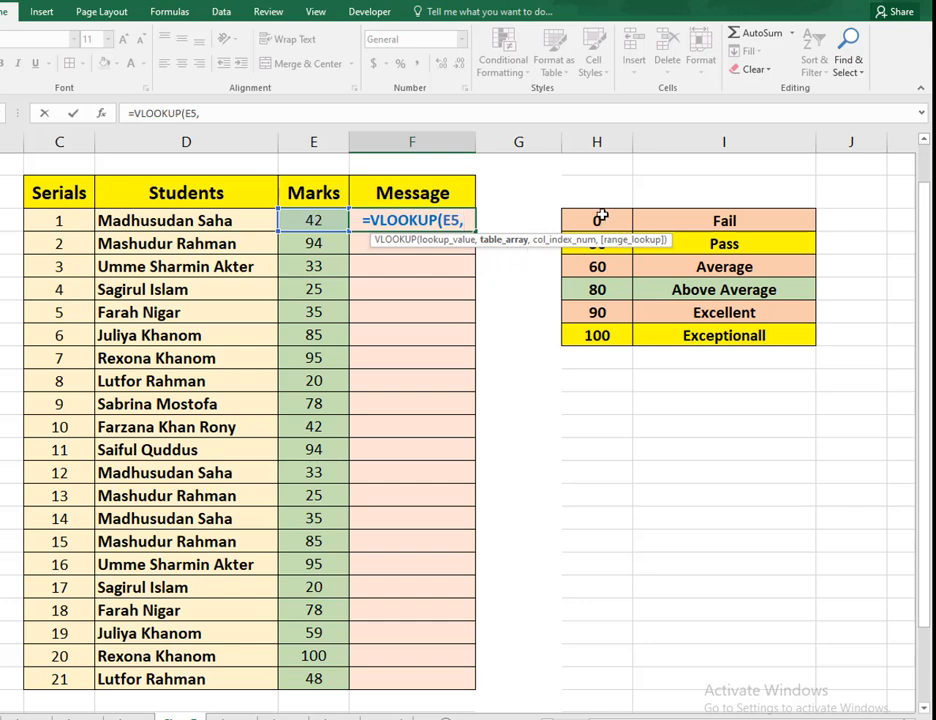
left_click_drag(600, 218, 727, 337)
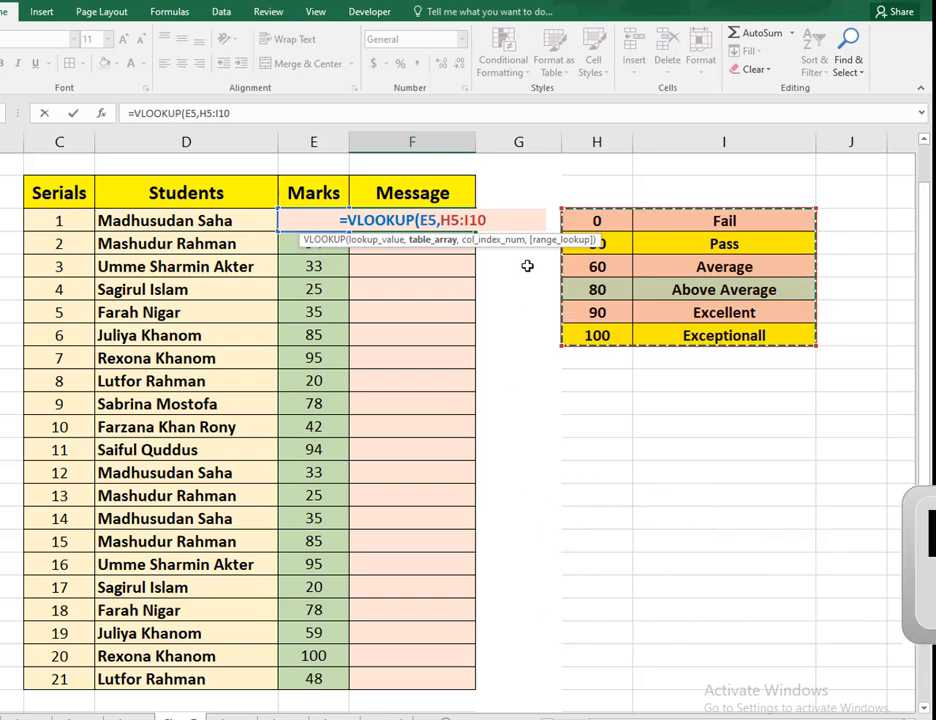
key("F4")
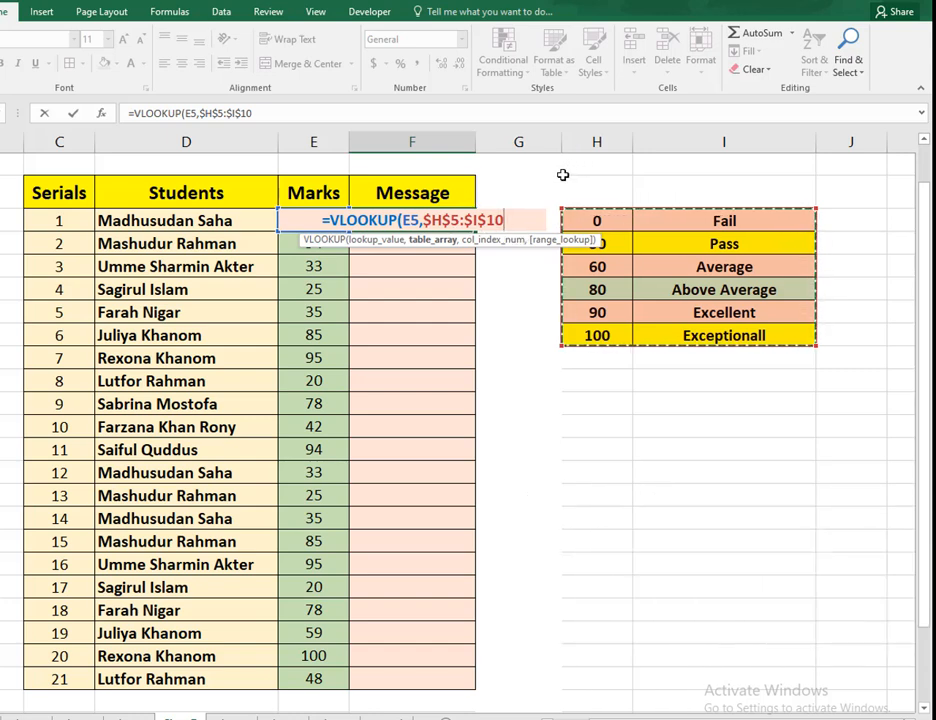
Complete the F5 VLOOKUP formula with column index 2 and TRUE for an approximate match
type(",")
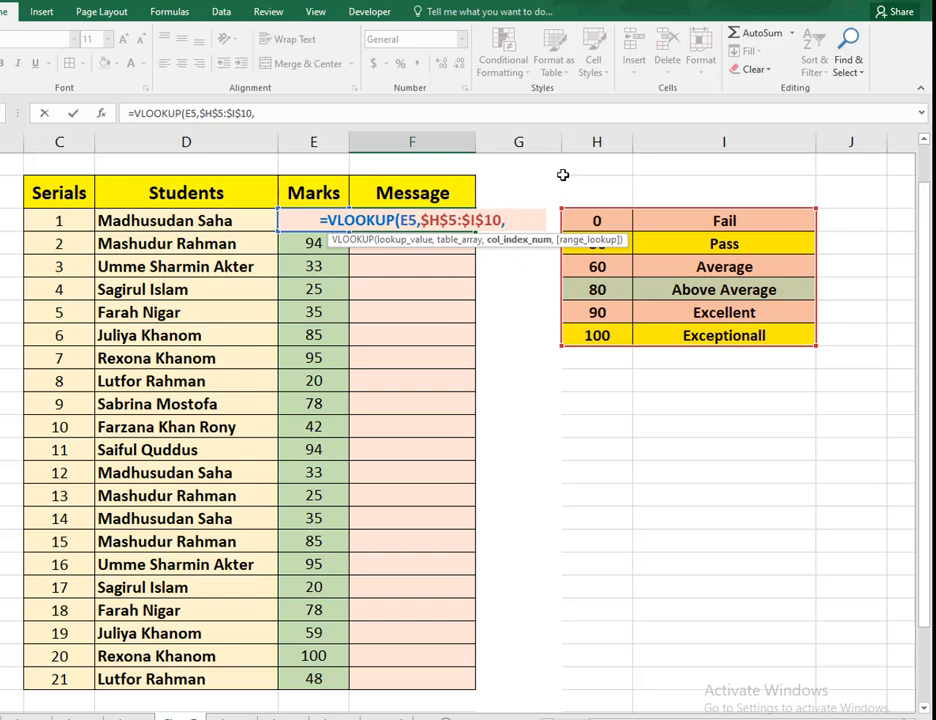
type("2")
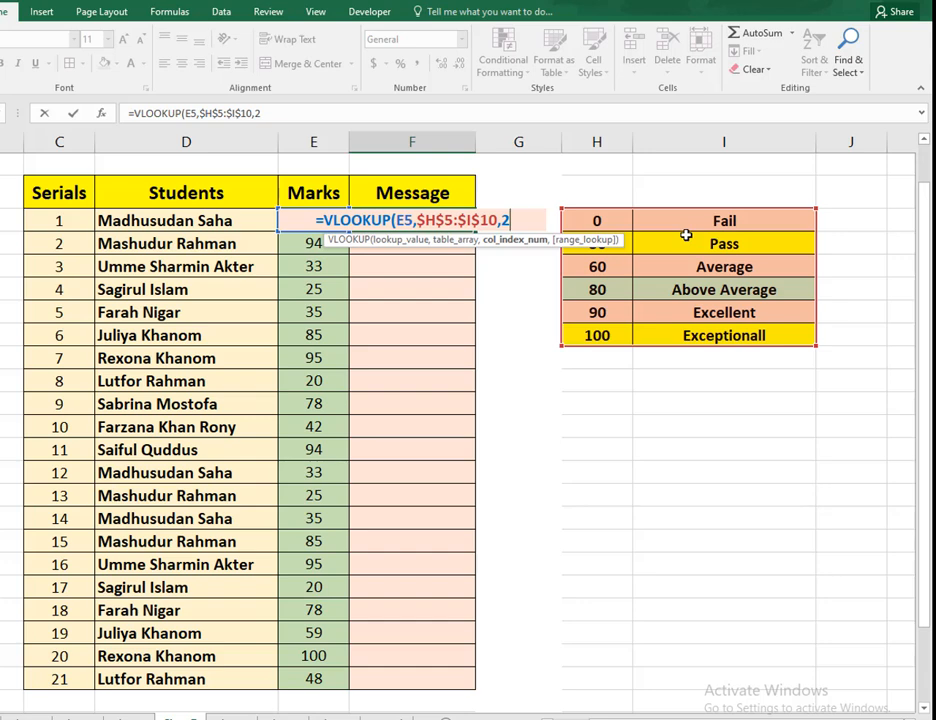
type(",")
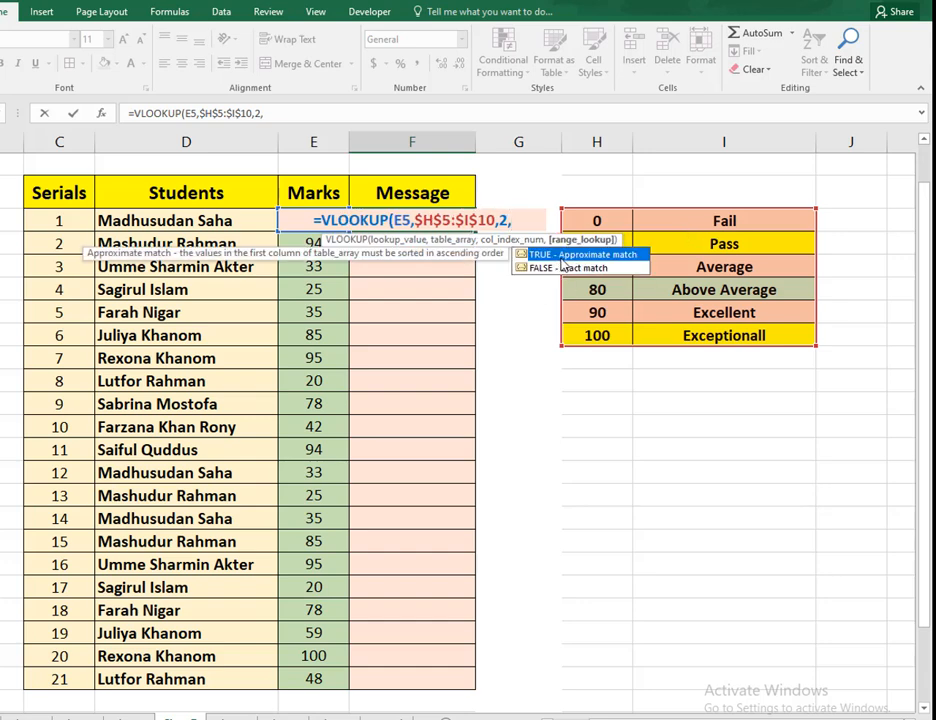
type("tr")
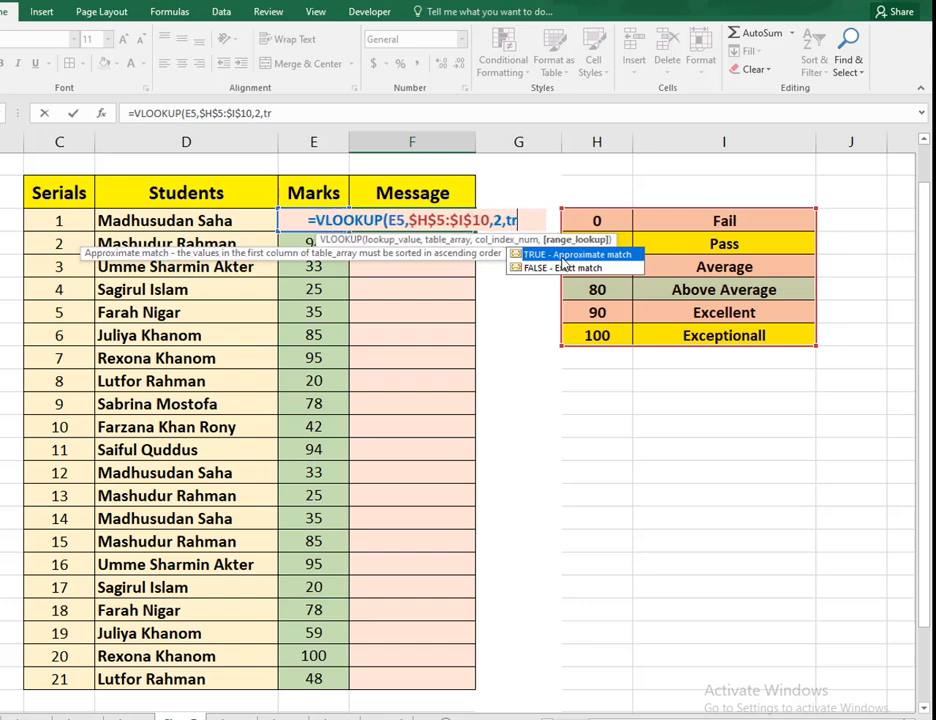
key("Tab")
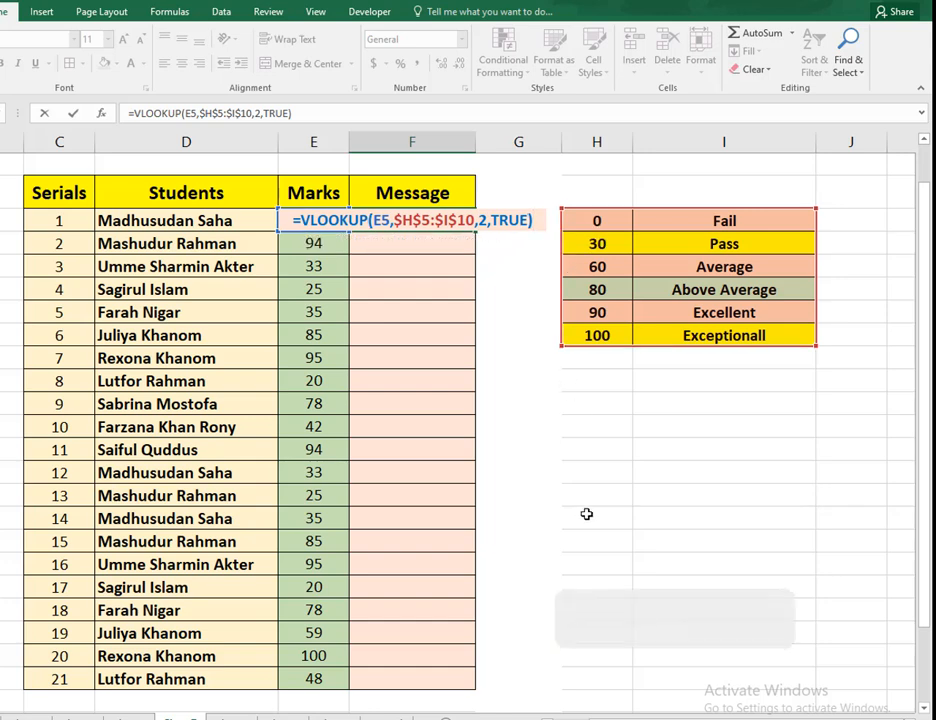
key("Return")
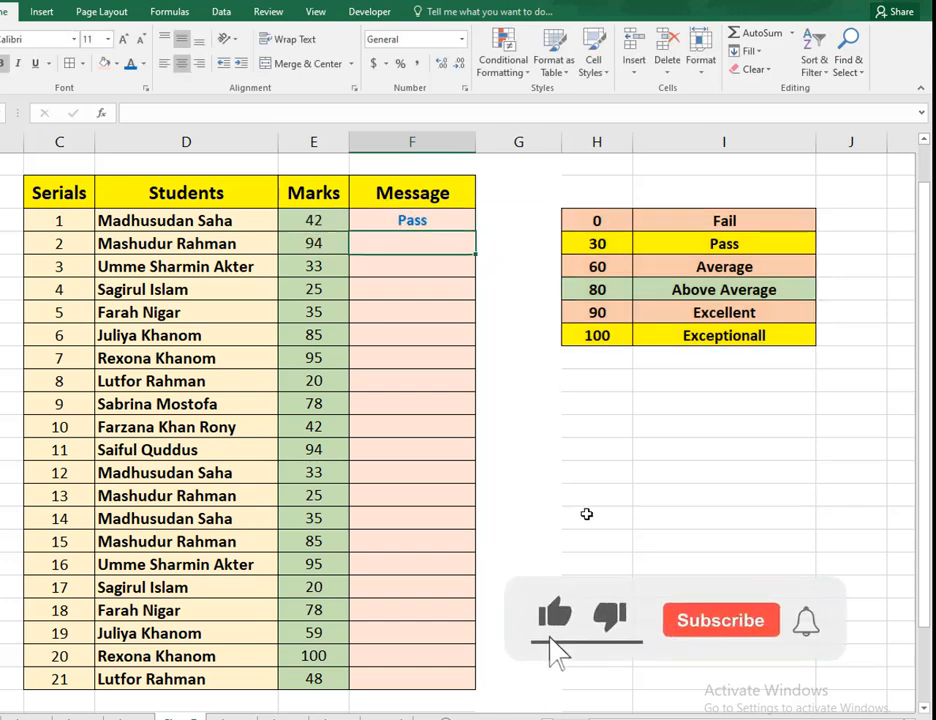
Fill the F5 VLOOKUP formula down the Message column to F25 and check the copied formula in F6
left_click(451, 220)
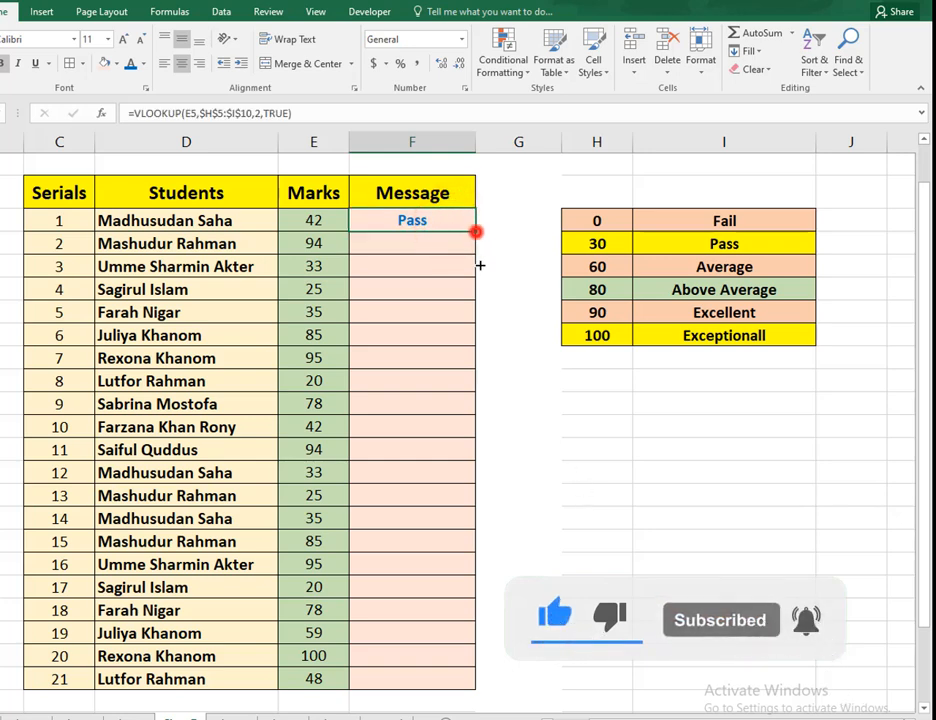
left_click_drag(476, 232, 503, 690)
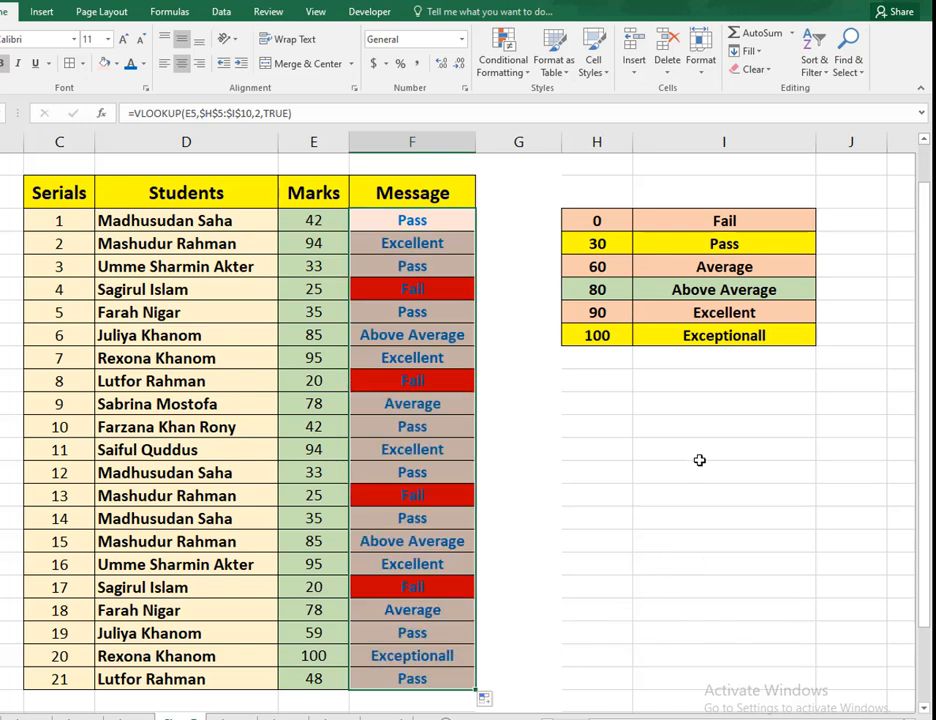
left_click(443, 252)
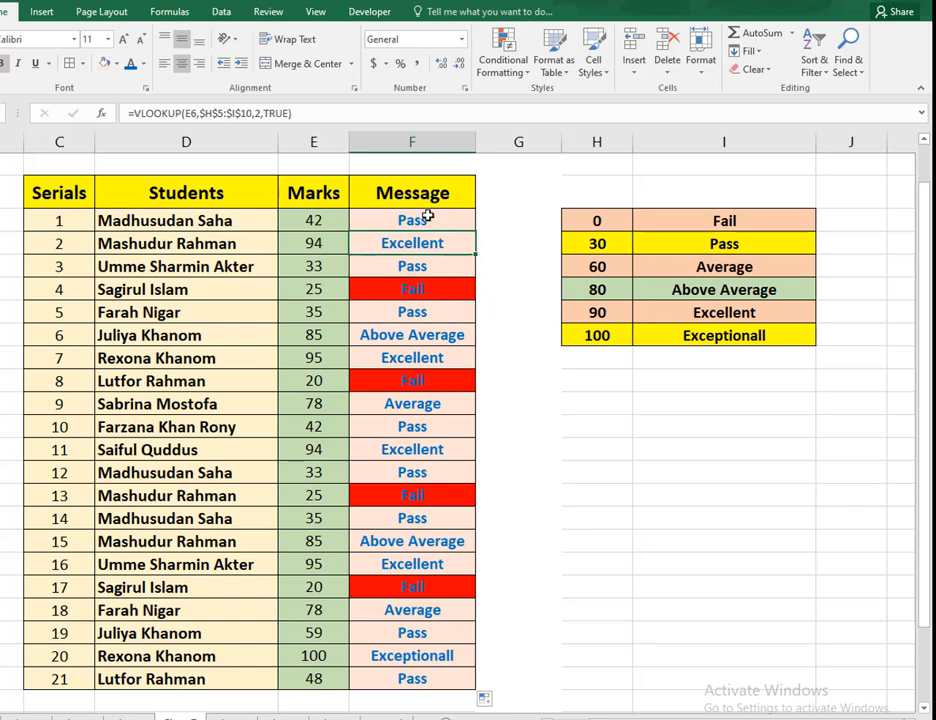
left_click_drag(428, 220, 455, 676)
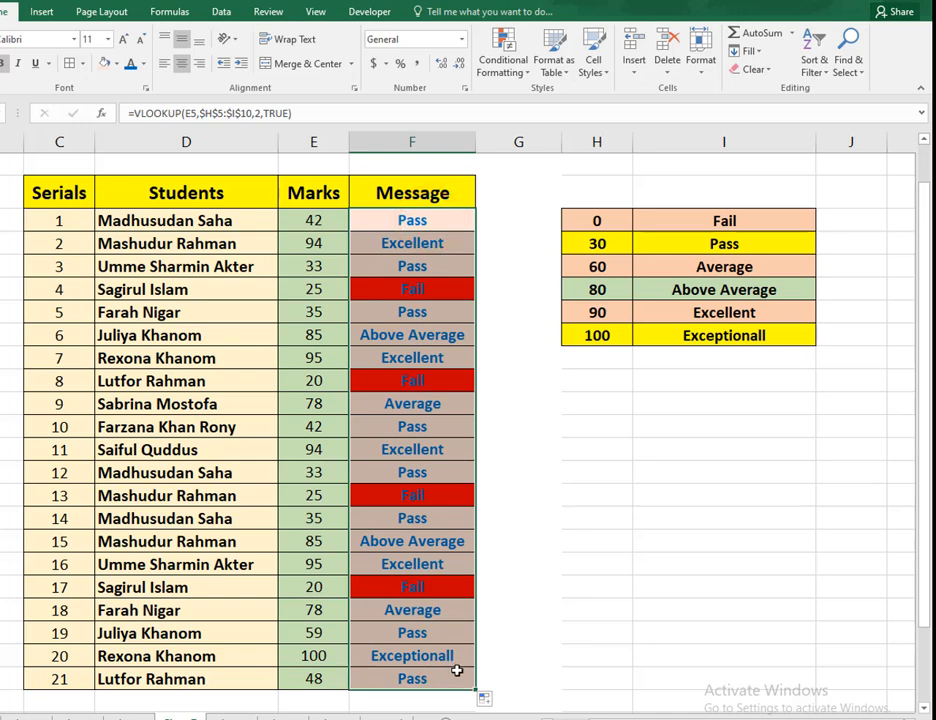
left_click(144, 64)
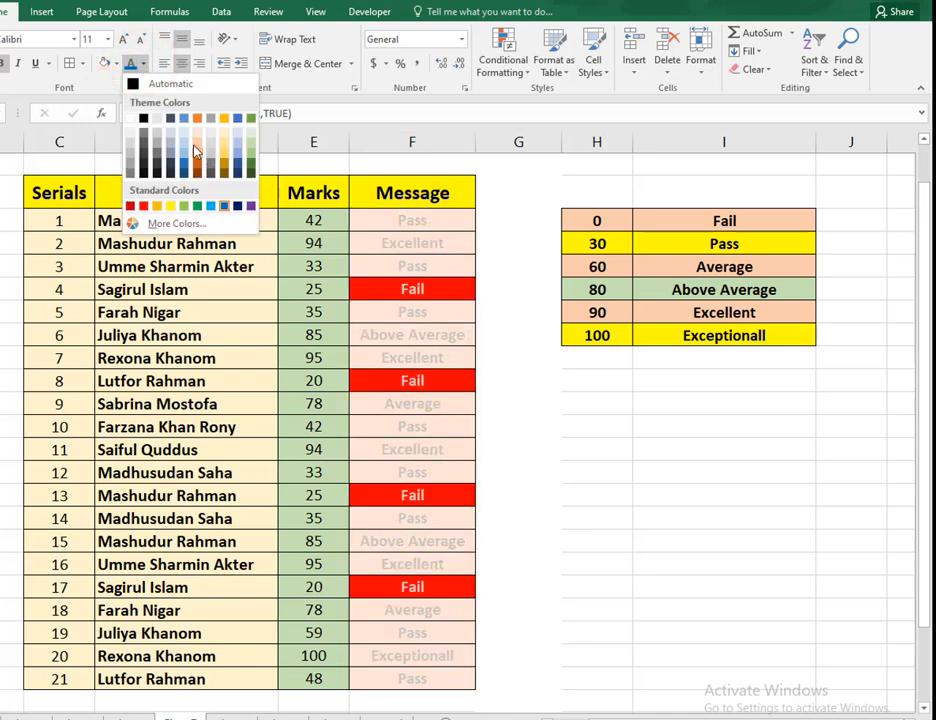
left_click(527, 184)
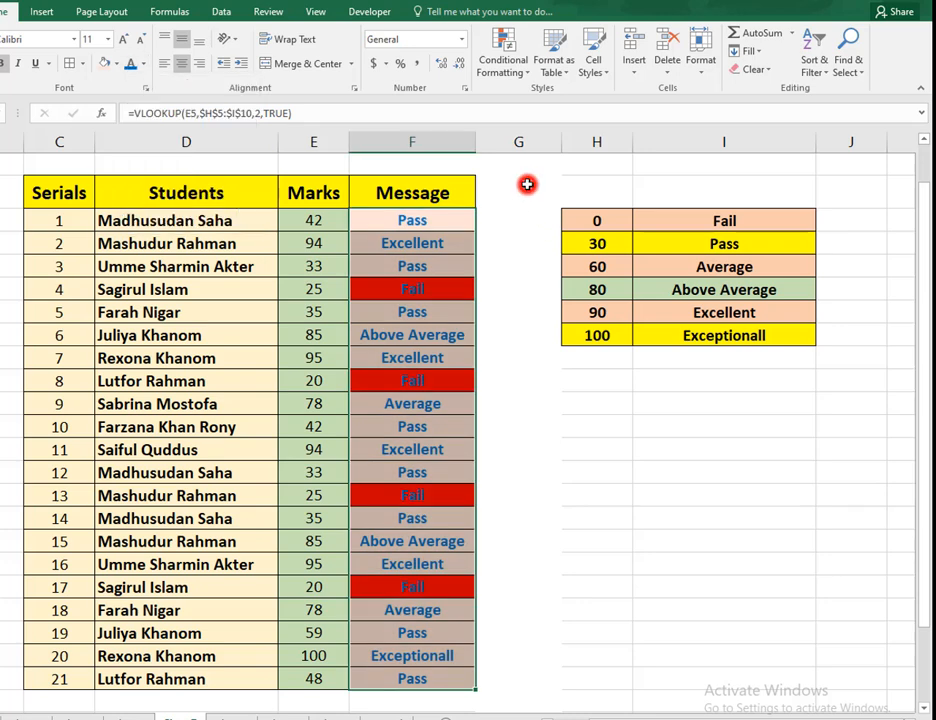
left_click(527, 263)
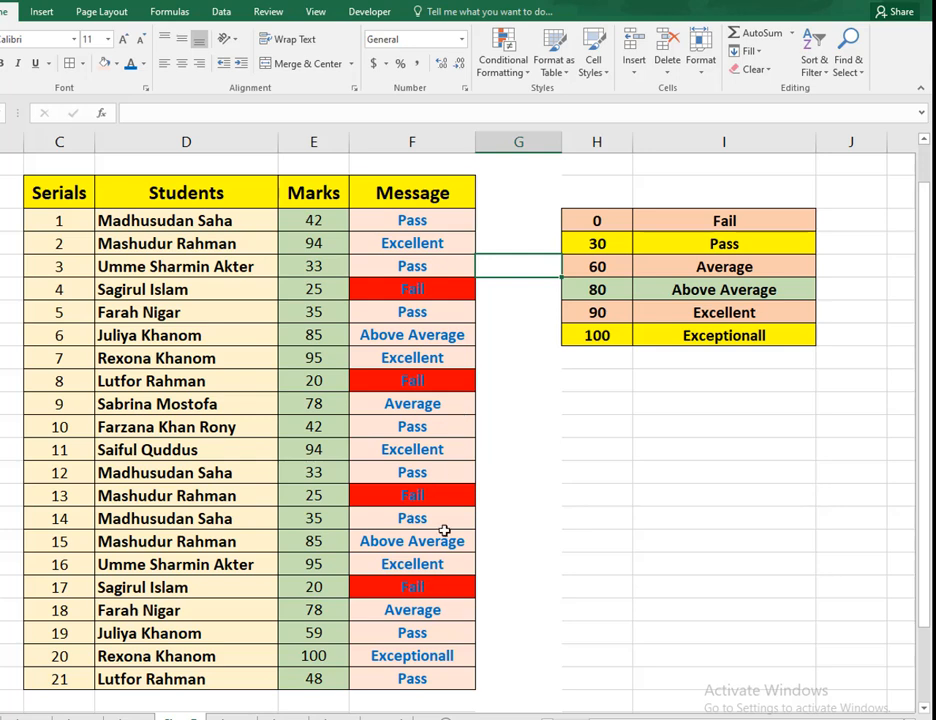
Start a new conditional formatting rule on the Message cells F5:F25 that formats only cells containing specific text
left_click_drag(440, 220, 464, 680)
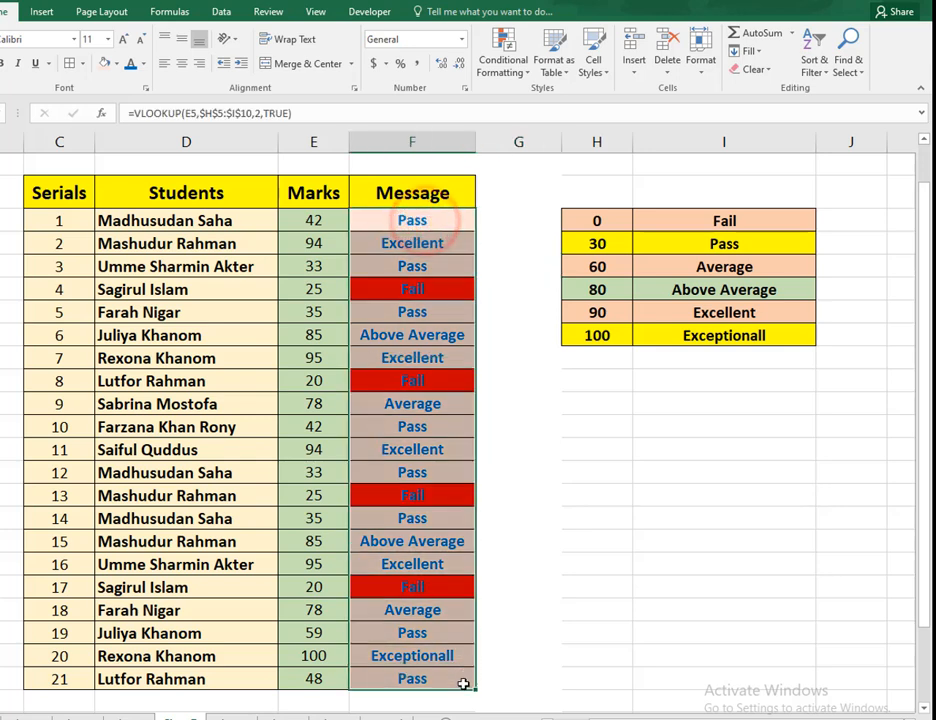
left_click(526, 70)
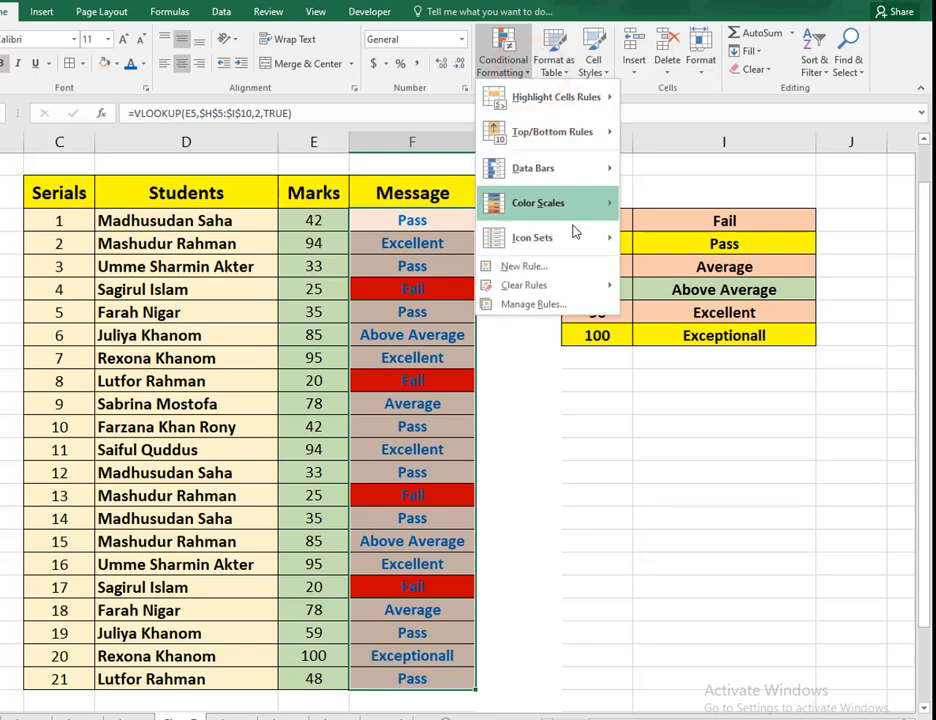
left_click(573, 274)
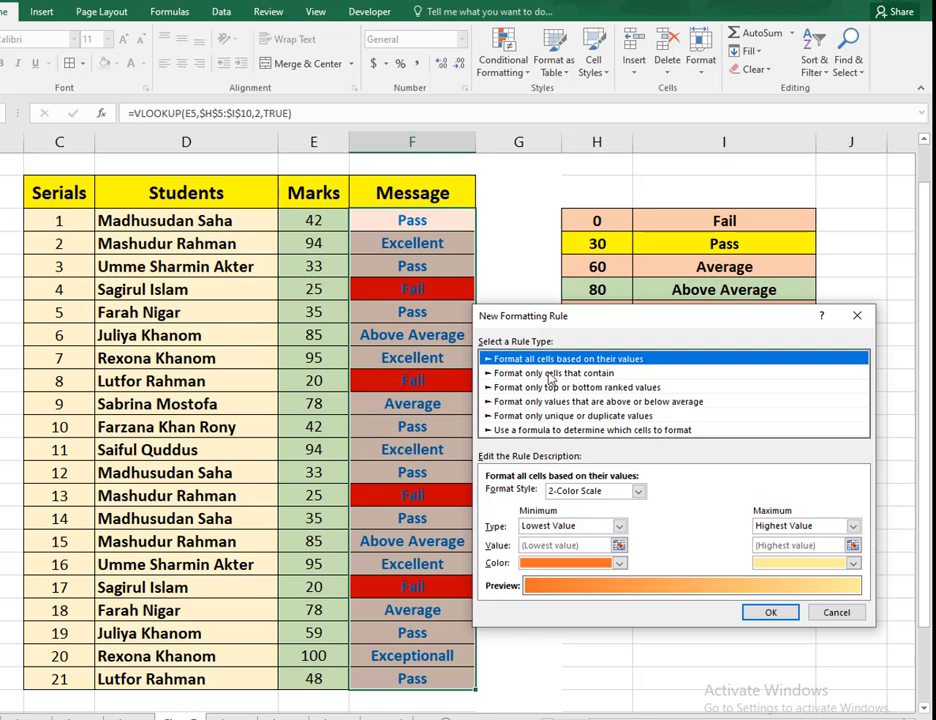
left_click(523, 373)
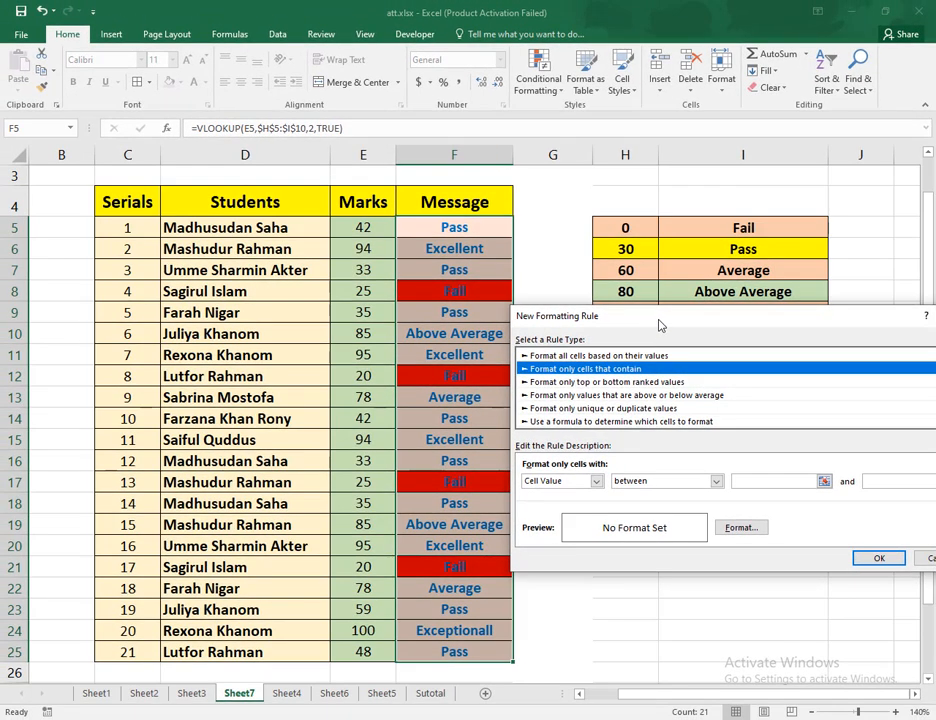
left_click_drag(660, 325, 585, 370)
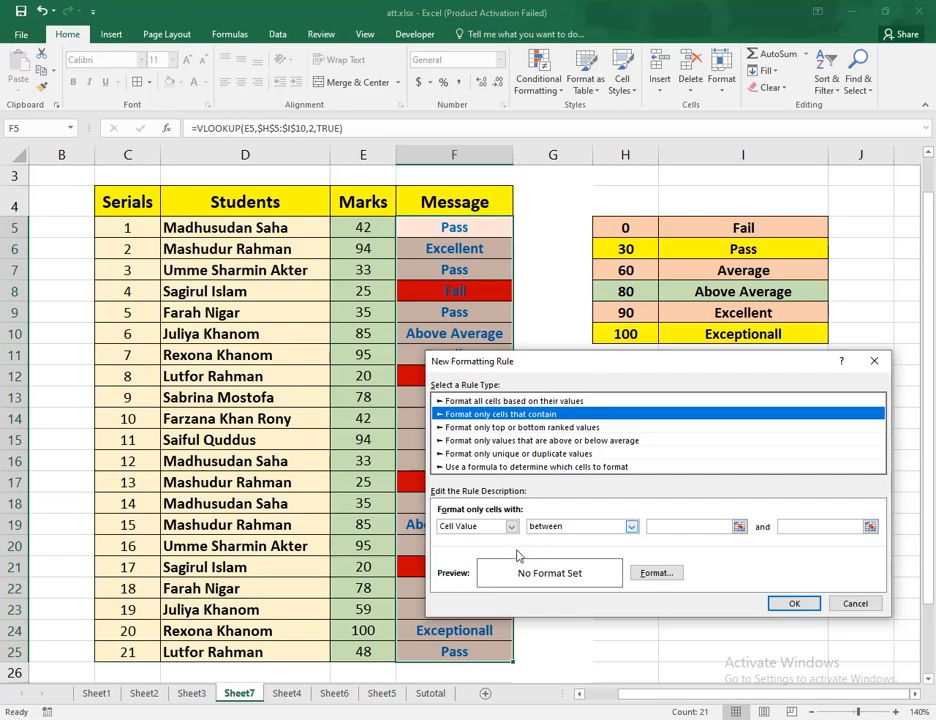
left_click(513, 533)
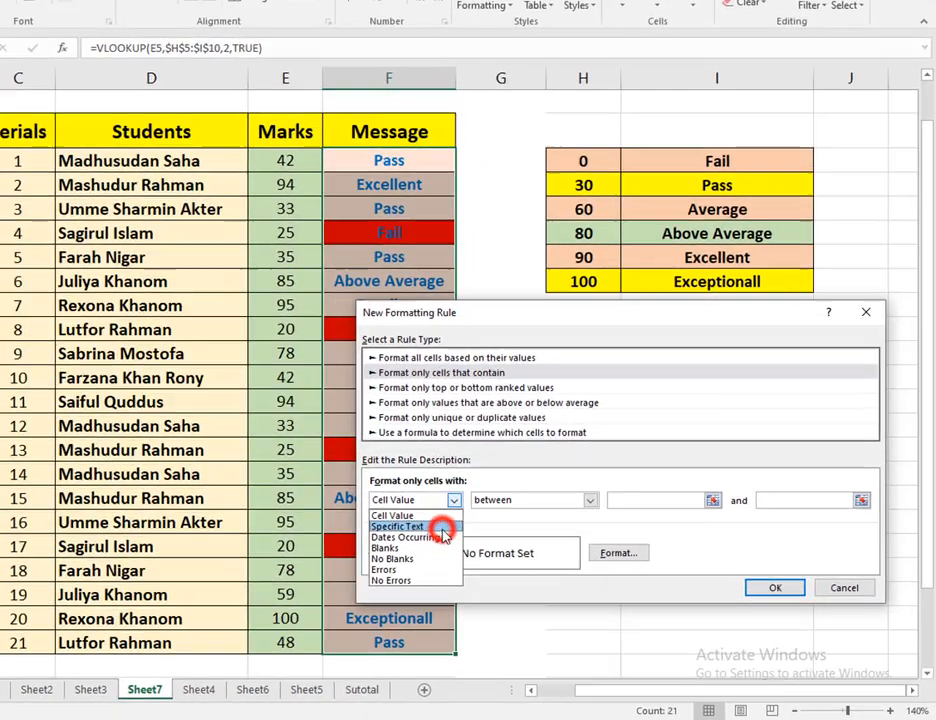
left_click(441, 527)
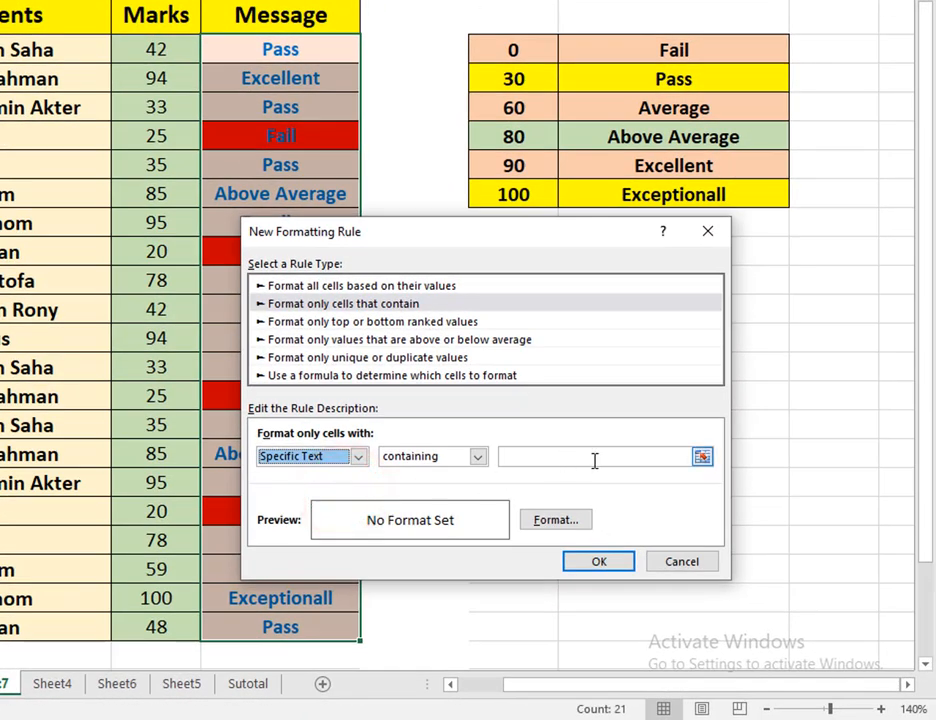
Enter Fail as the text the new formatting rule has to match
left_click(558, 520)
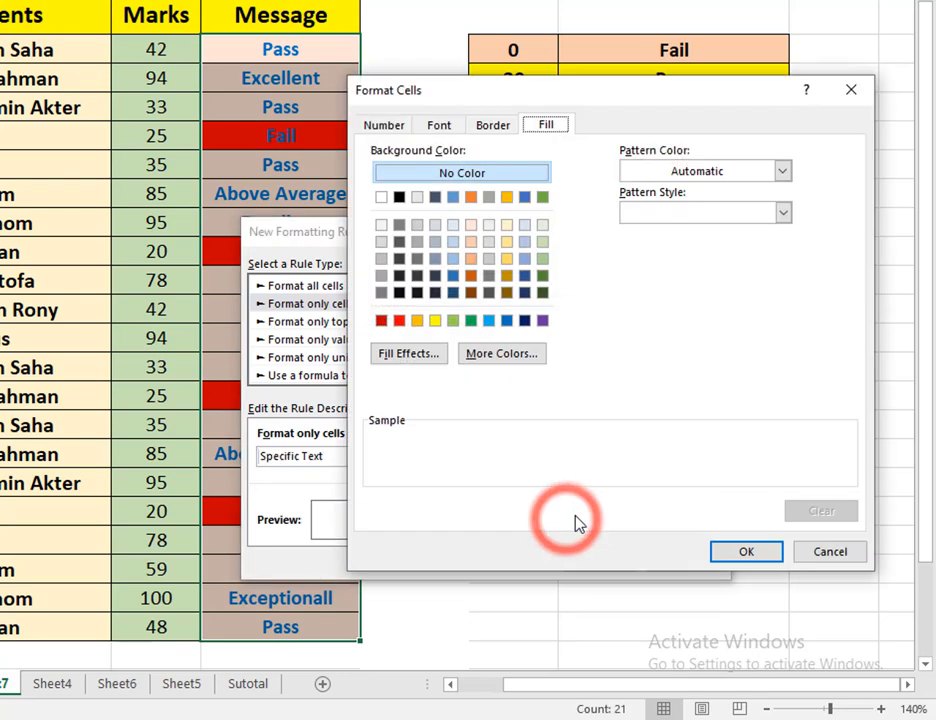
left_click(808, 555)
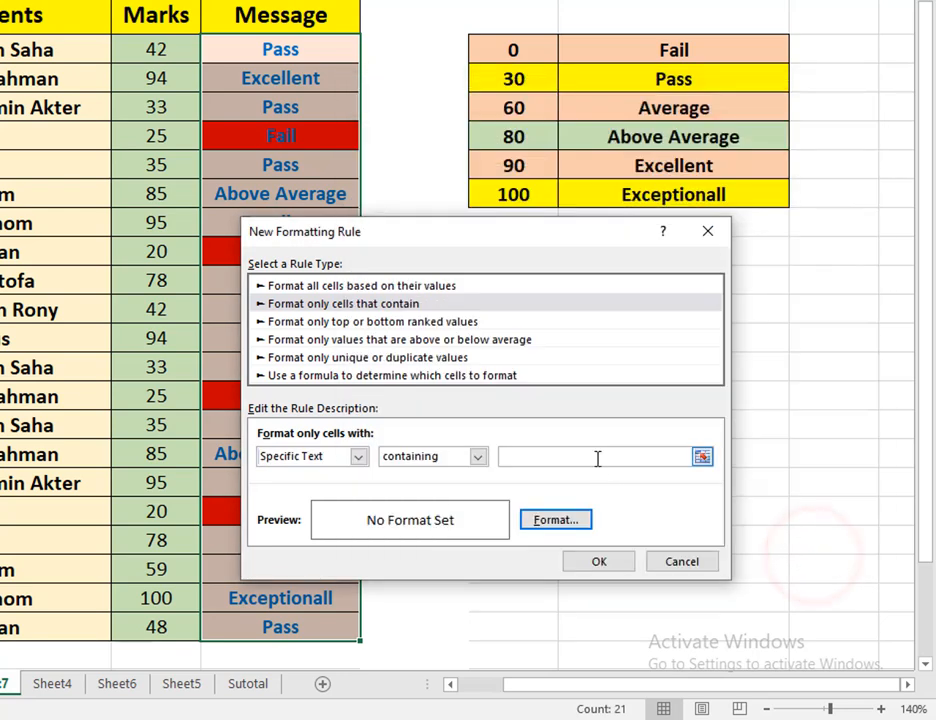
left_click(596, 457)
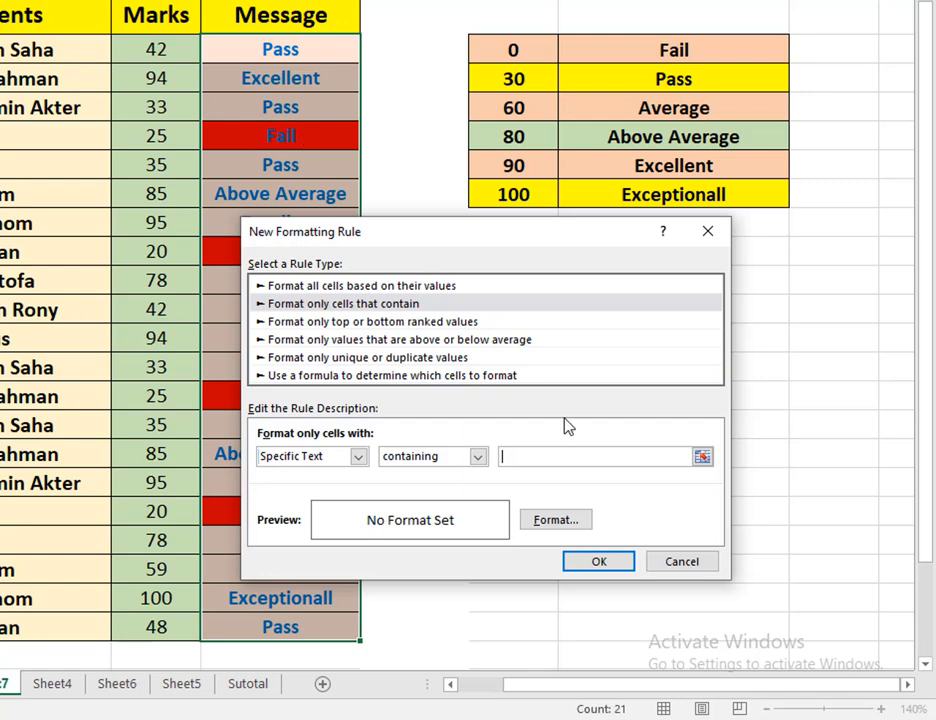
left_click(552, 457)
Give the Fail rule a dark orange background fill and apply it to the Message column
left_click(537, 516)
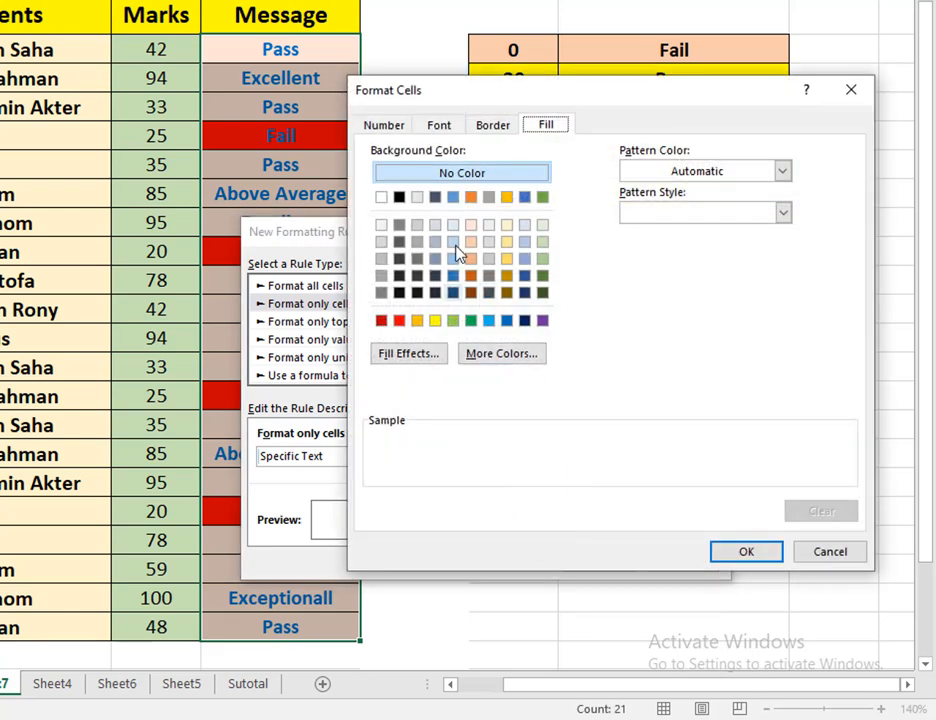
left_click(545, 124)
left_click(419, 321)
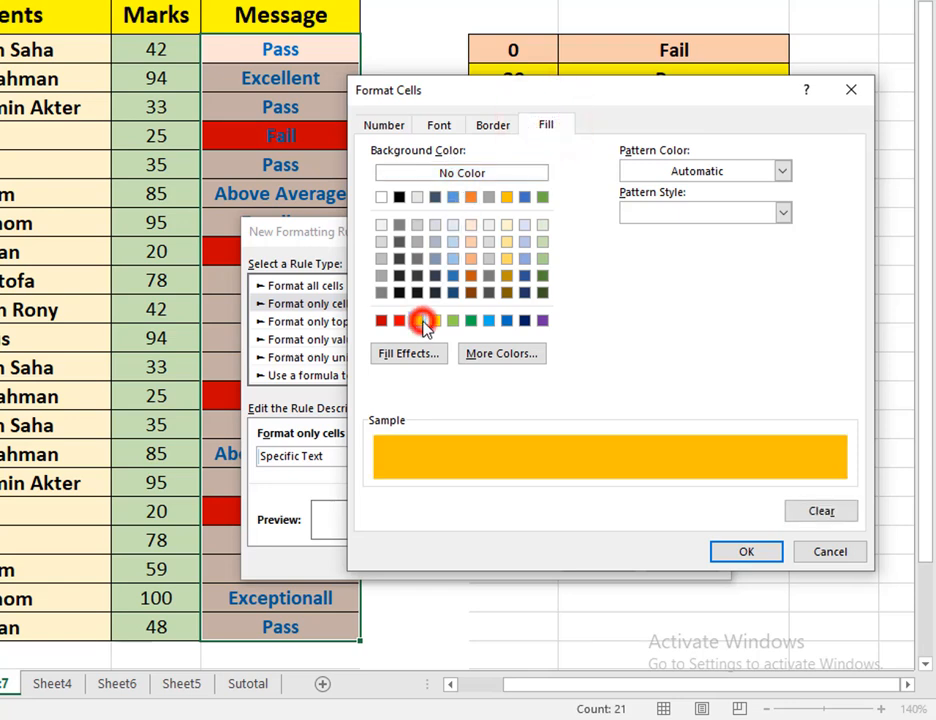
left_click(486, 292)
left_click(474, 277)
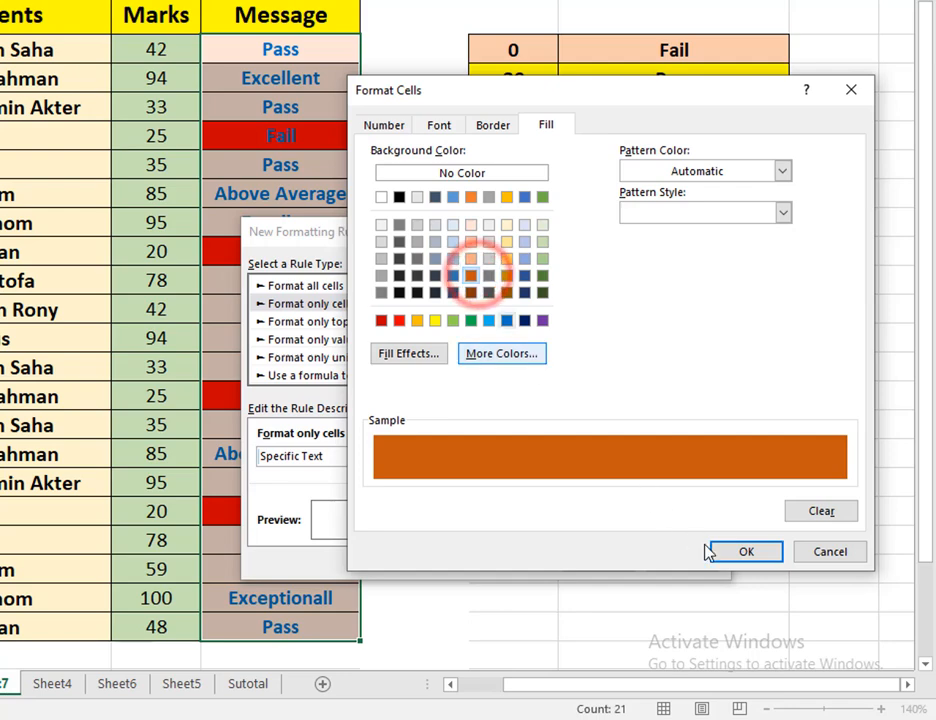
left_click(737, 553)
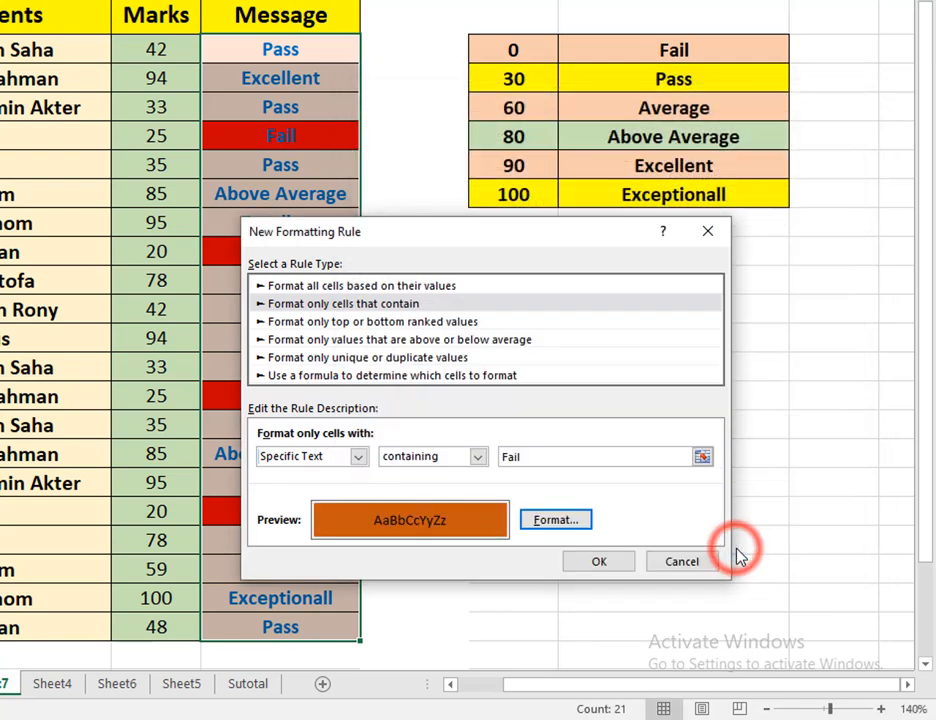
left_click(608, 560)
left_click(284, 252)
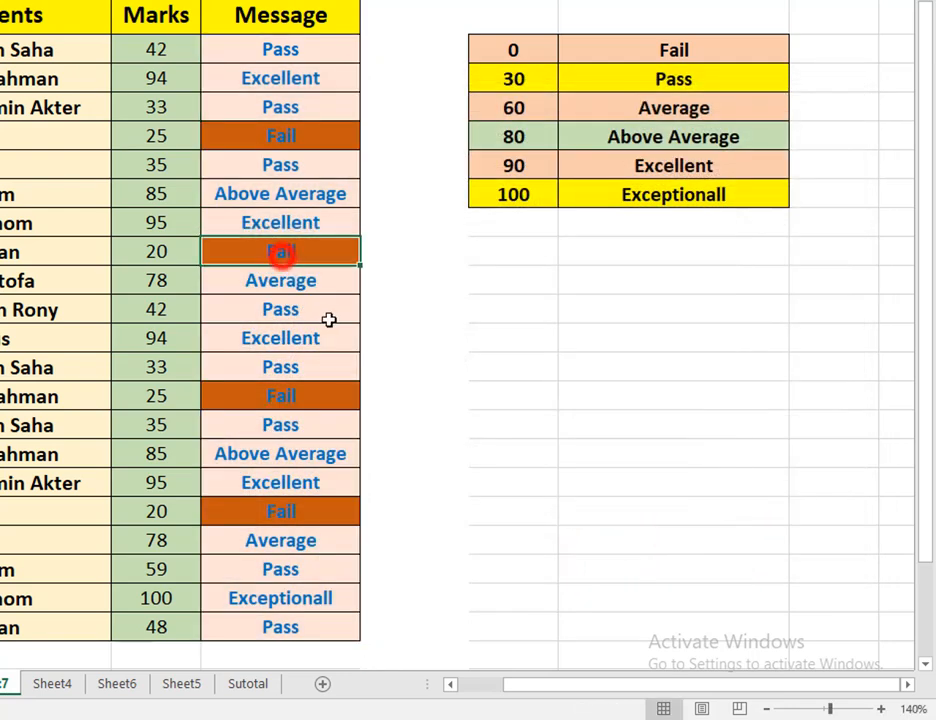
Create a second formatting rule on F5:F25 for cells with specific text containing Excellent
left_click_drag(299, 44, 285, 251)
left_click_drag(310, 390, 325, 614)
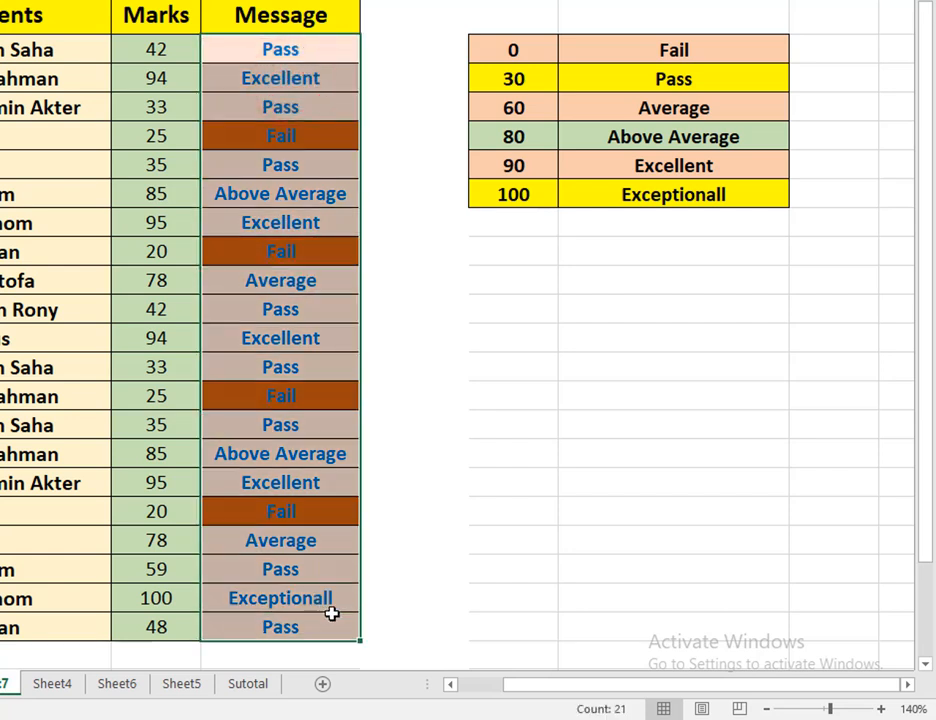
left_click(392, 1)
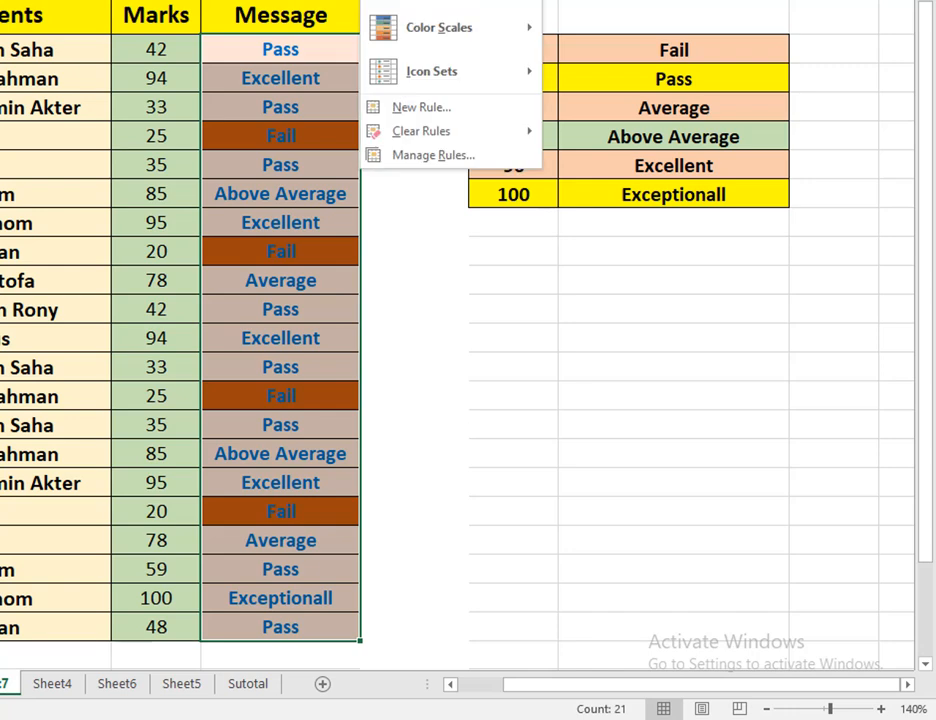
mouse_move(491, 72)
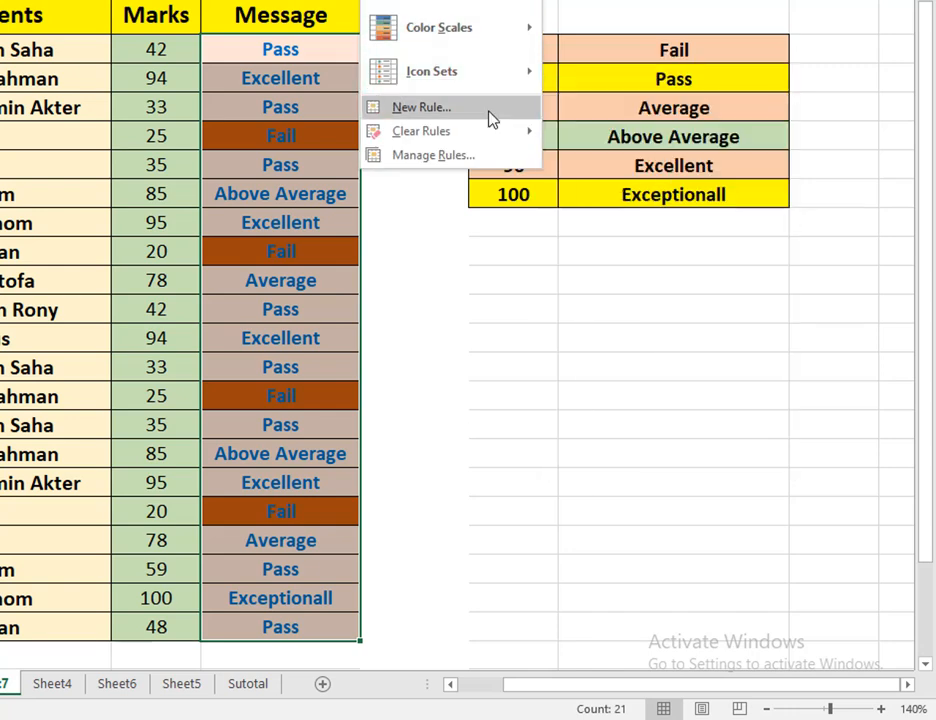
left_click(490, 114)
left_click(396, 279)
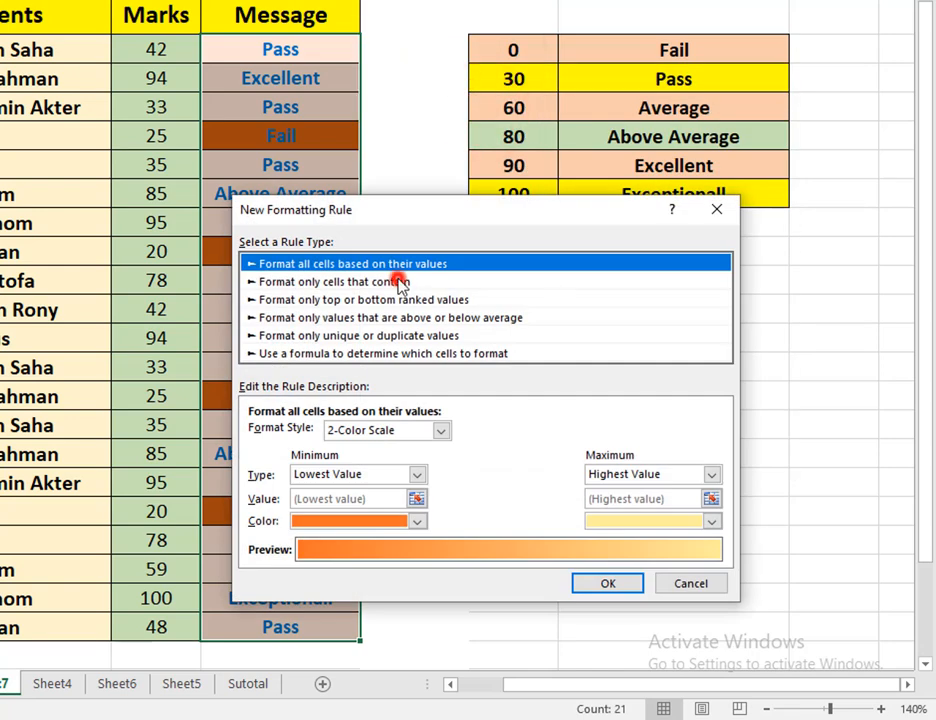
left_click(325, 436)
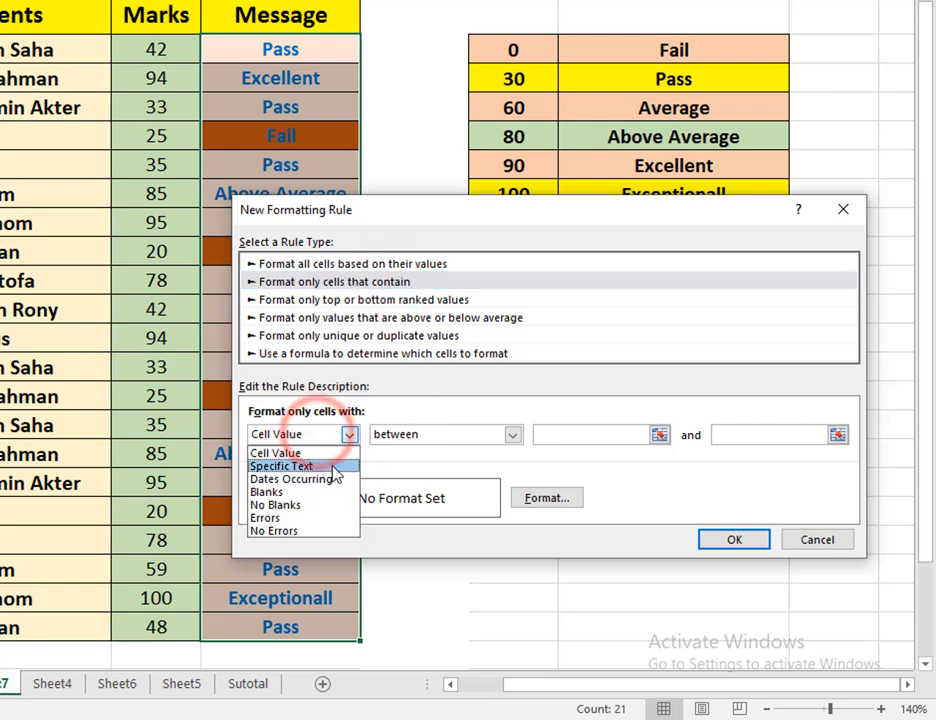
left_click(333, 467)
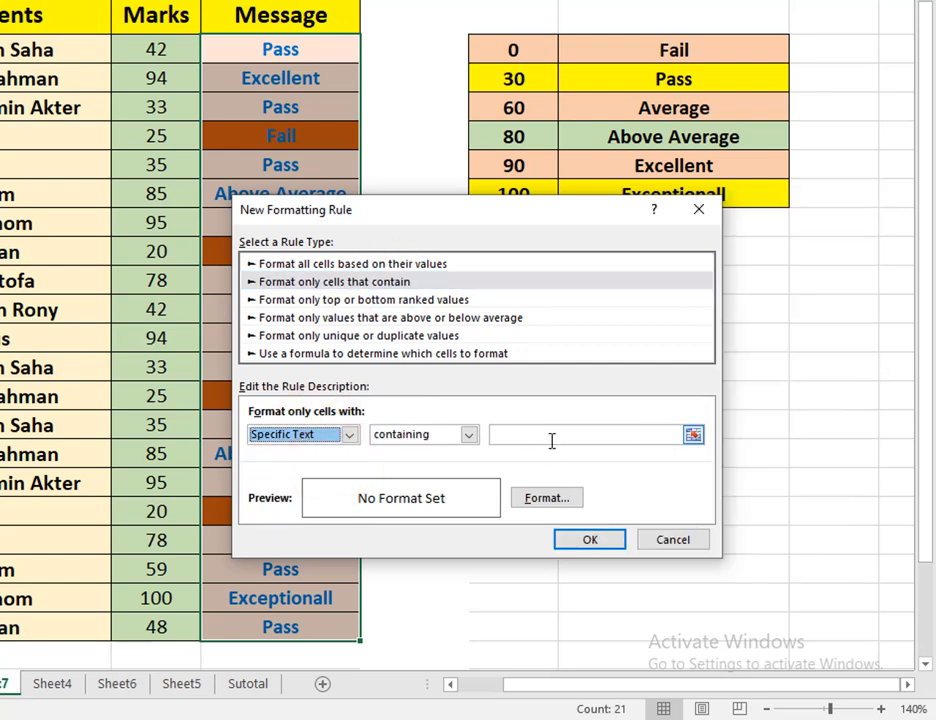
left_click(551, 437)
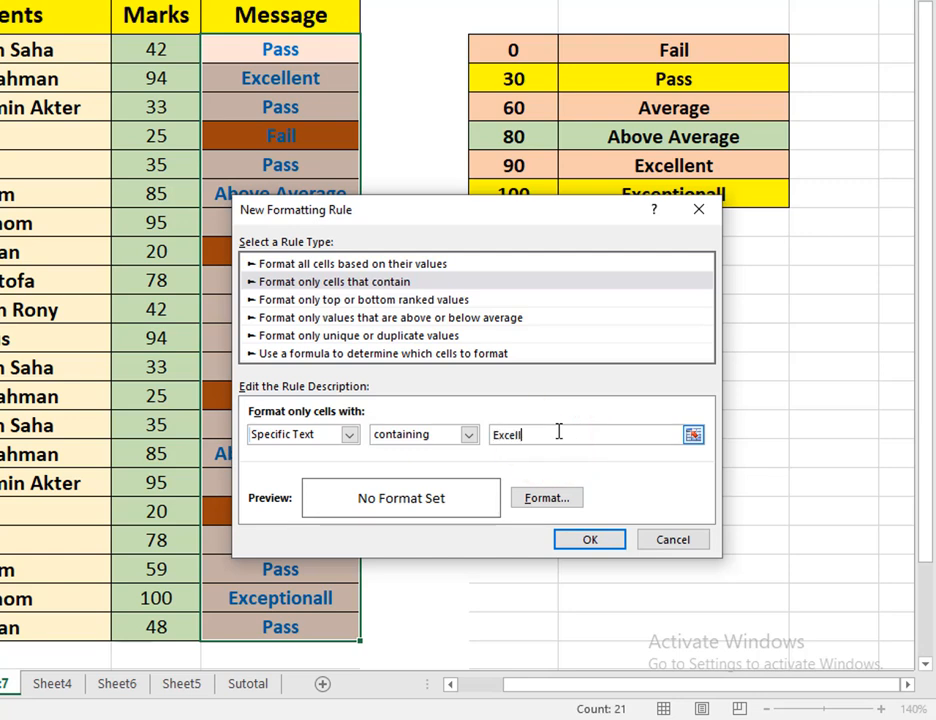
type("Excellent")
Give the Excellent rule a green background fill and apply it to the Message column
left_click(548, 500)
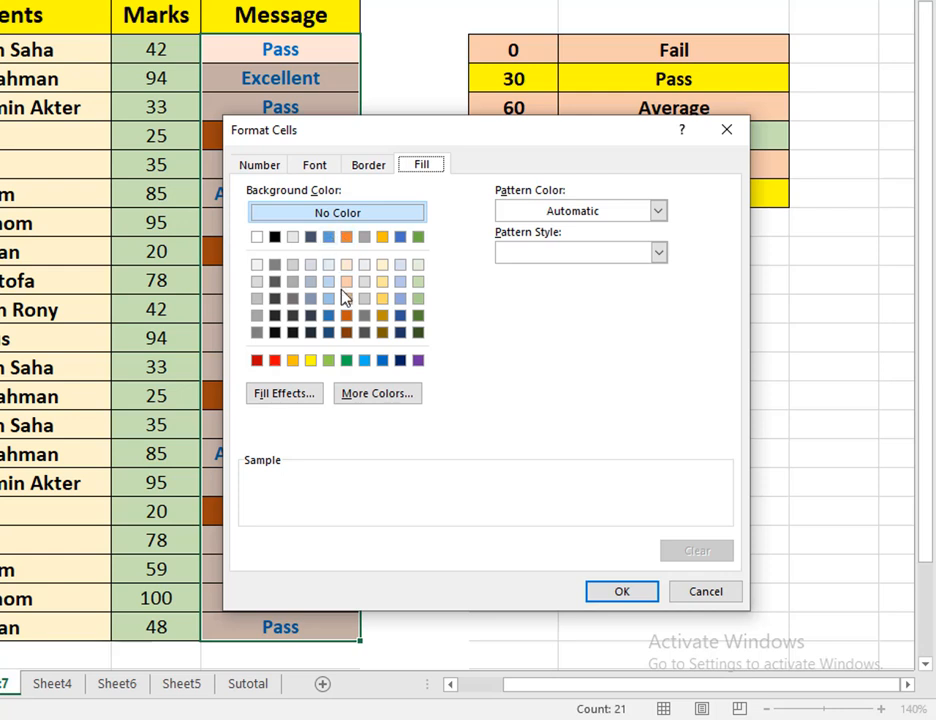
left_click(331, 361)
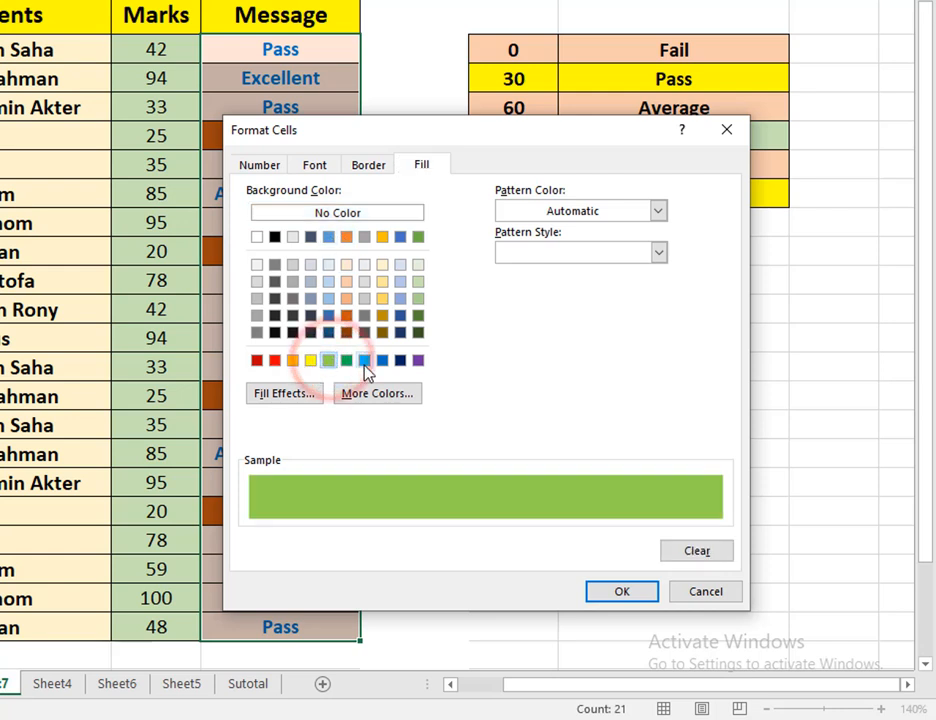
left_click(363, 362)
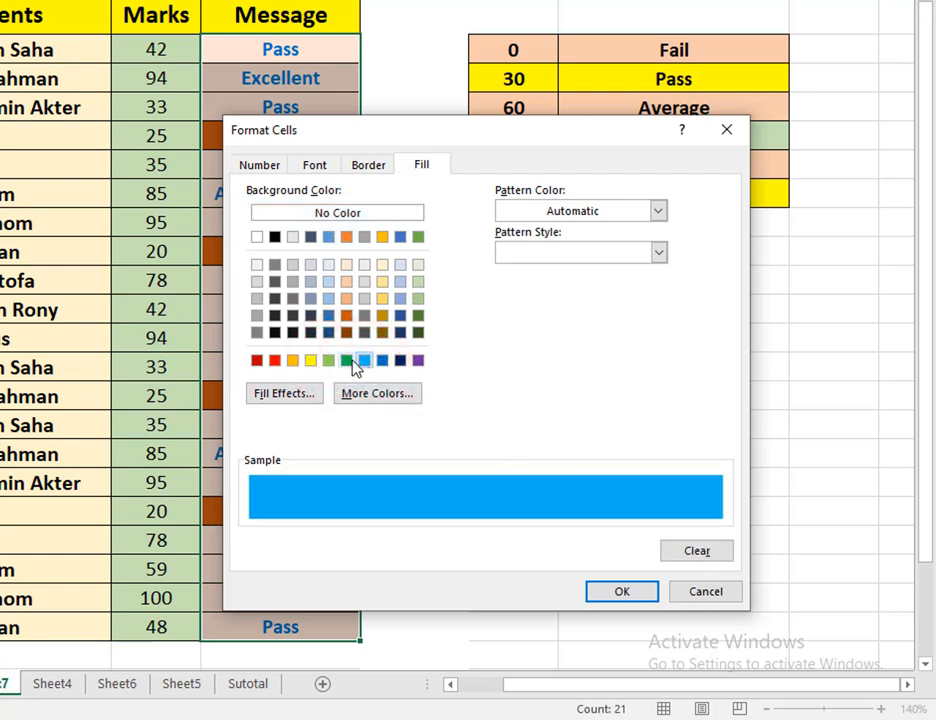
left_click(347, 361)
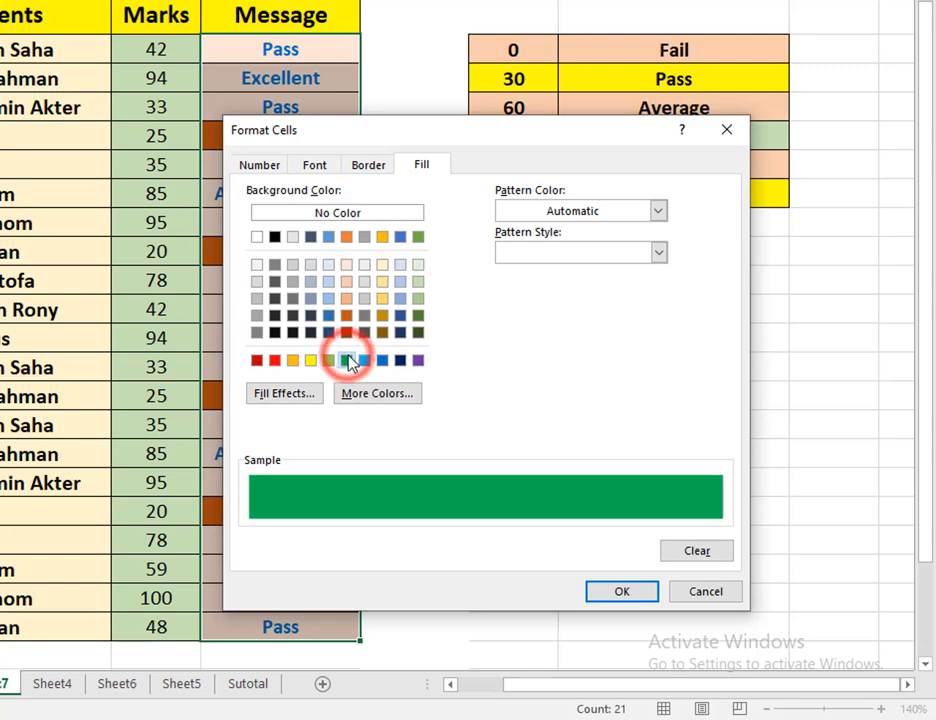
left_click(623, 592)
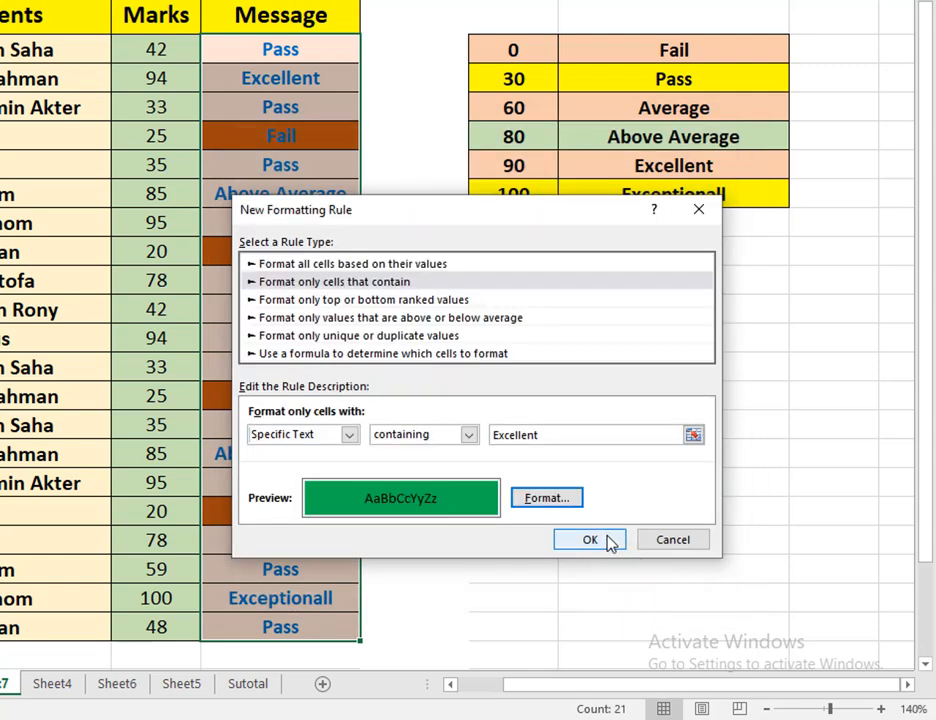
left_click(608, 540)
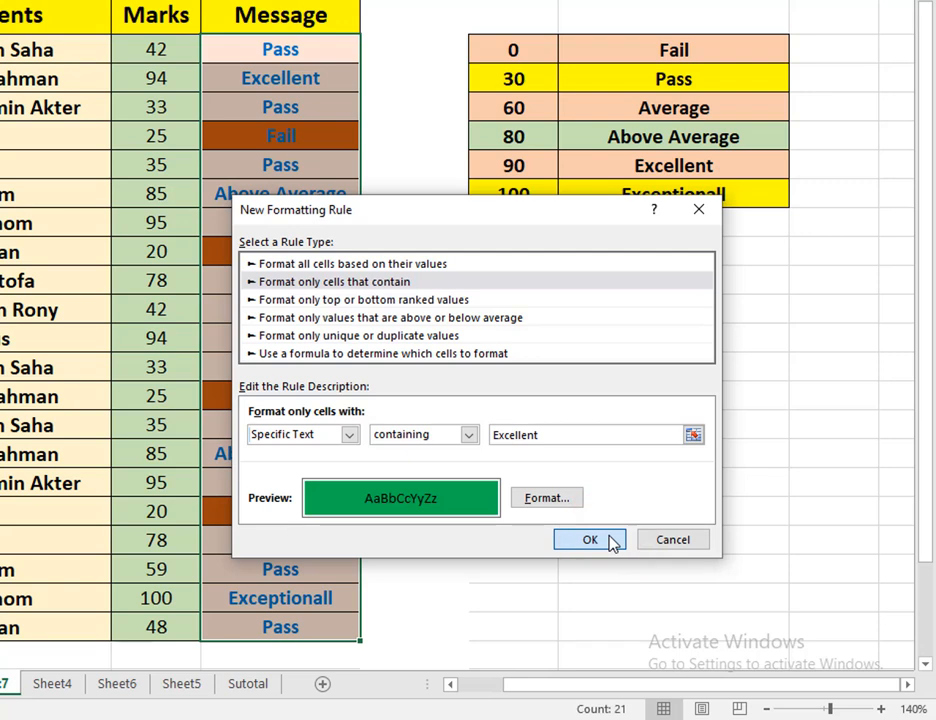
left_click(335, 218)
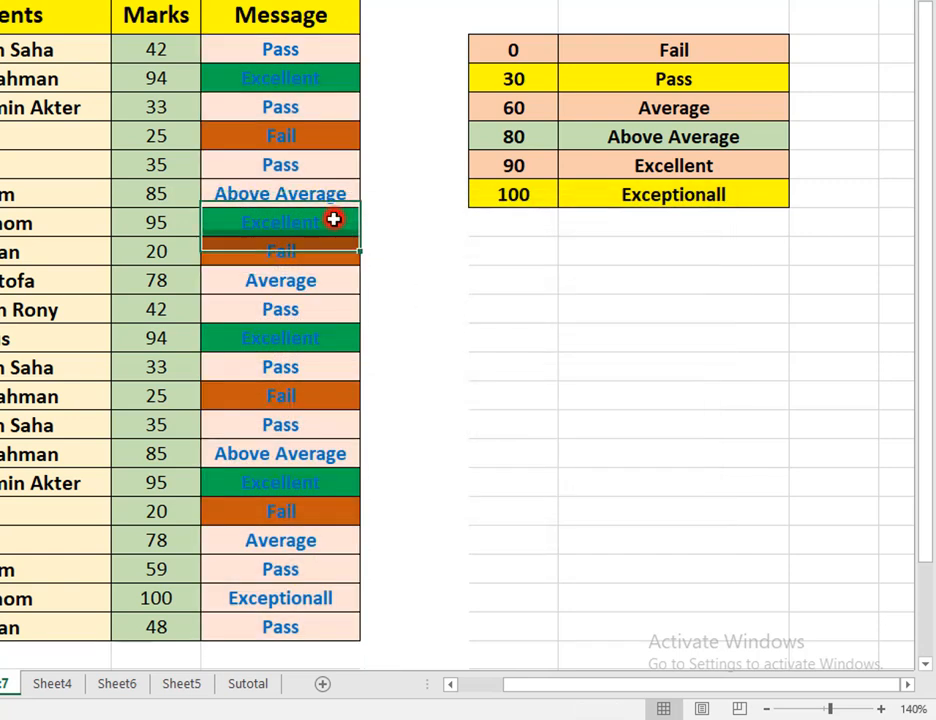